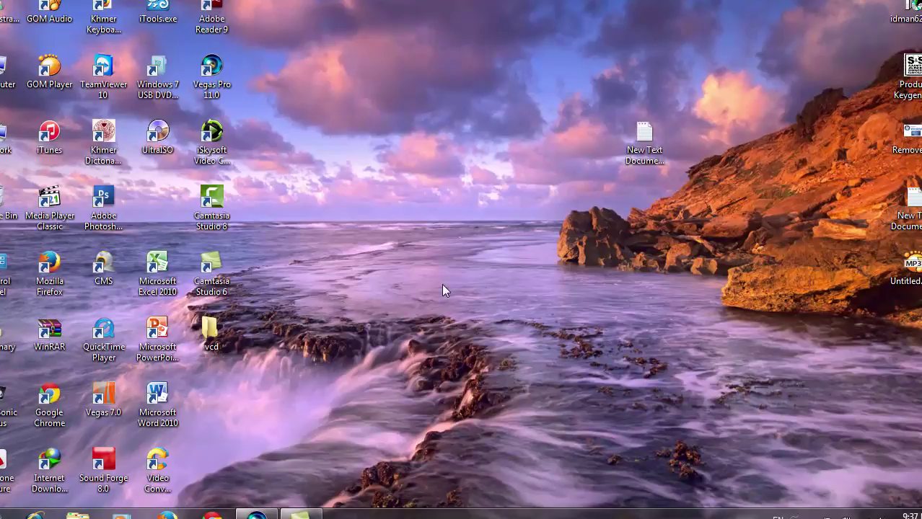
click(158, 75)
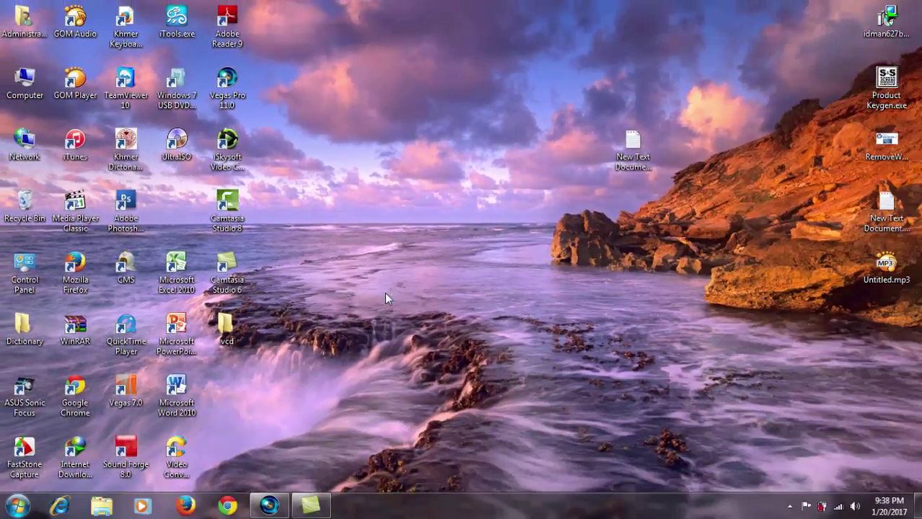
Open google.com in Firefox and search for winsetupfromusb.
text(google.com/)
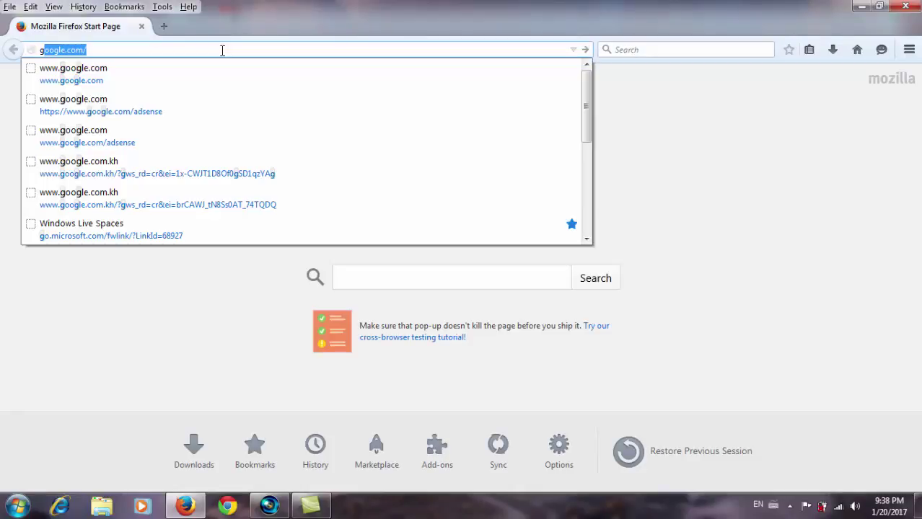
key(Return)
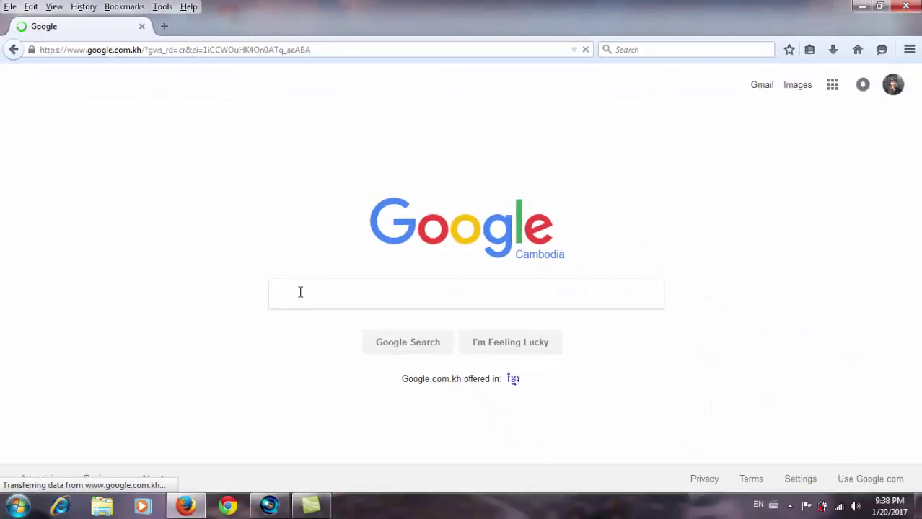
text(wi)
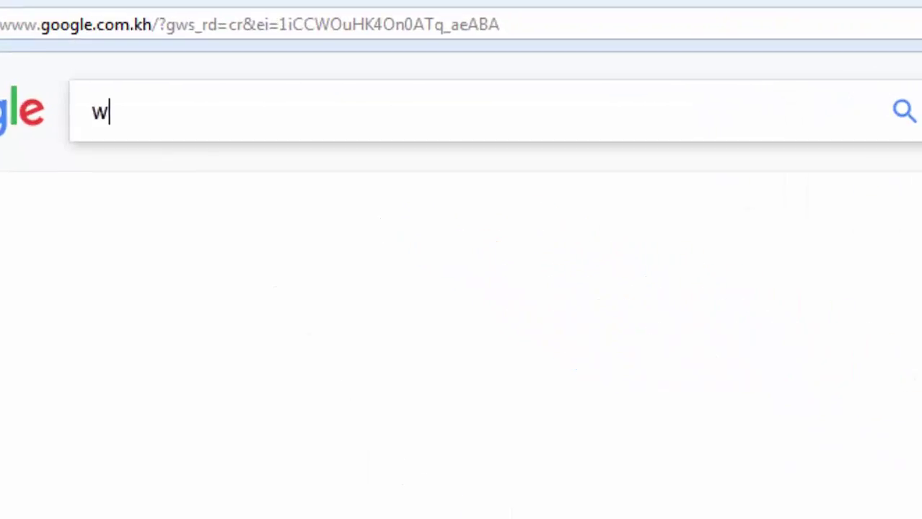
text(nse)
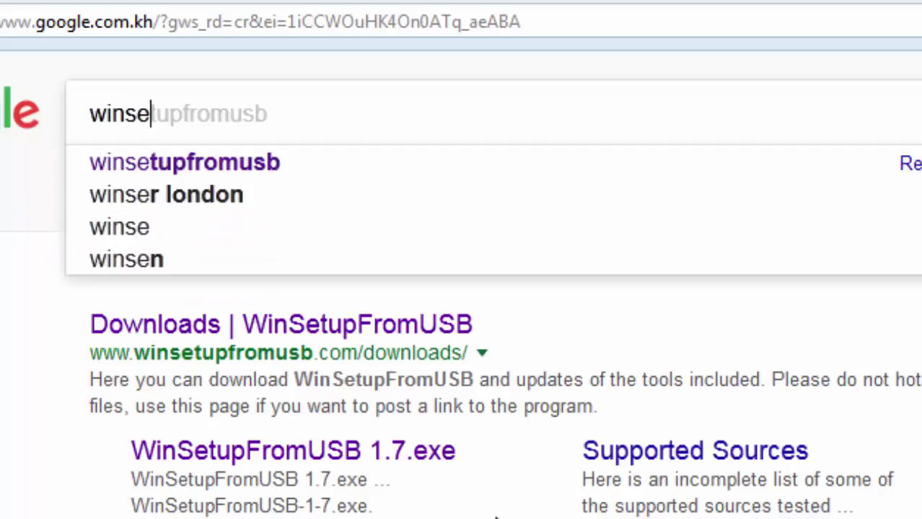
click(314, 170)
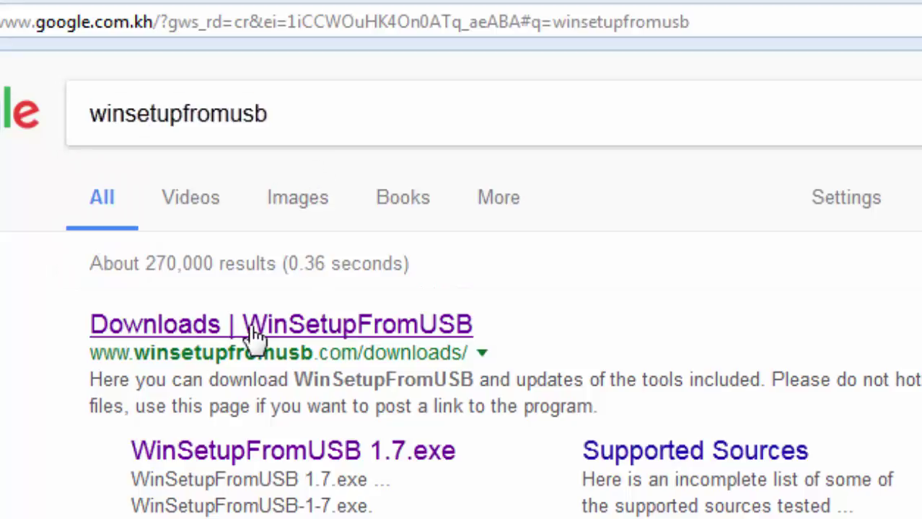
Open the WinSetupFromUSB Downloads page from the search results and go to the WinSetupFromUSB 1.7.exe file page.
click(276, 337)
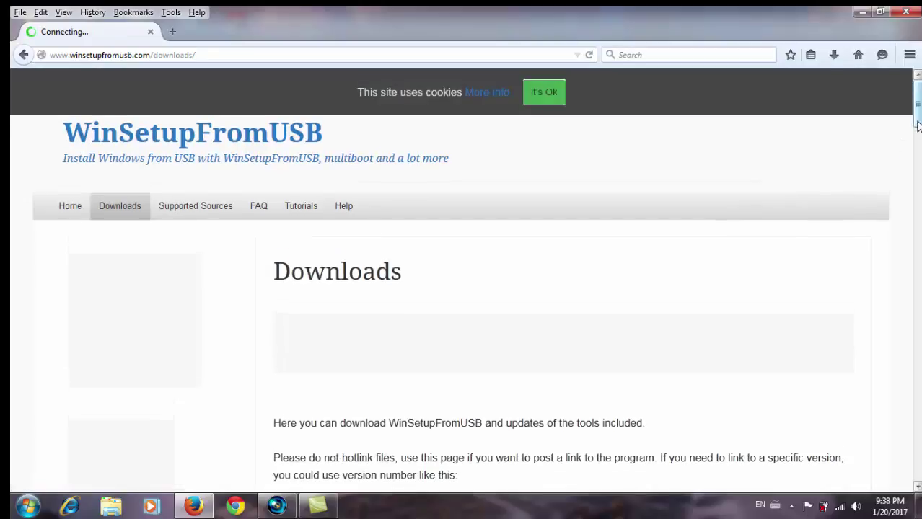
scroll(916, 119, down, 5)
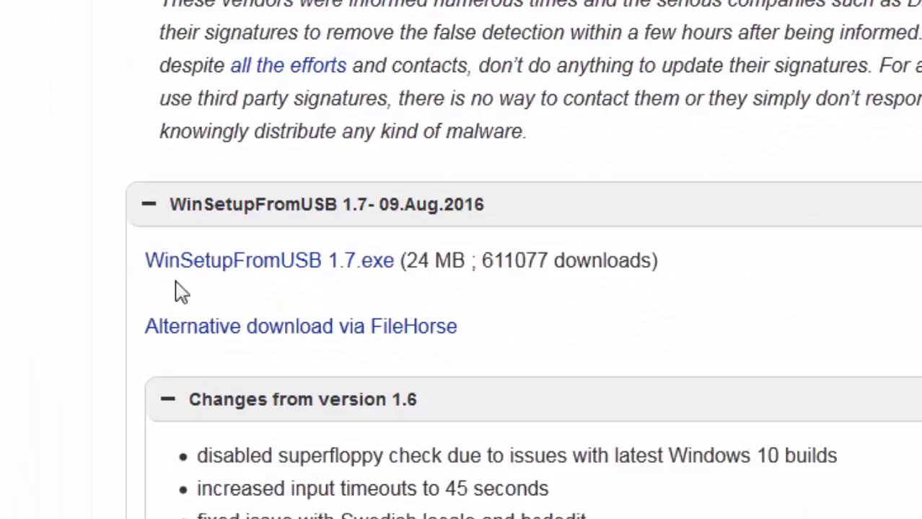
click(251, 267)
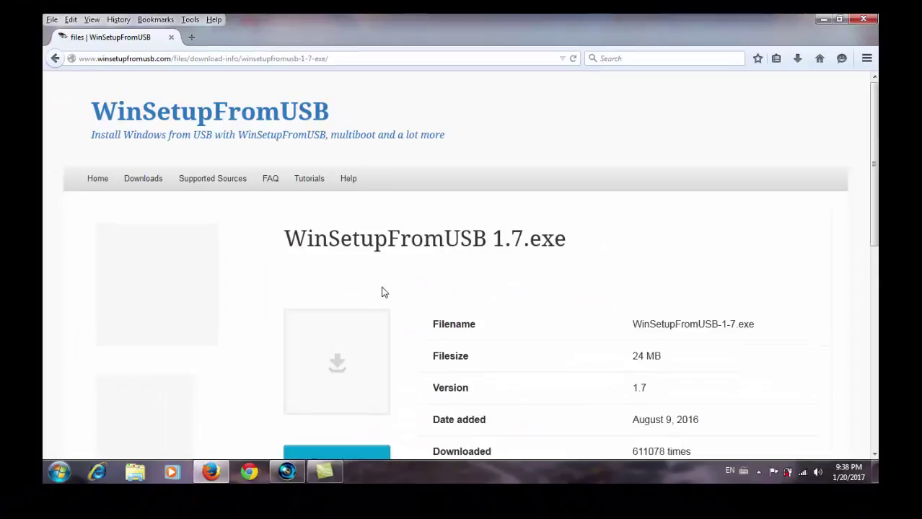
Download WinSetupFromUSB-1-7.exe with the Desktop as its save location.
scroll(382, 292, down, 3)
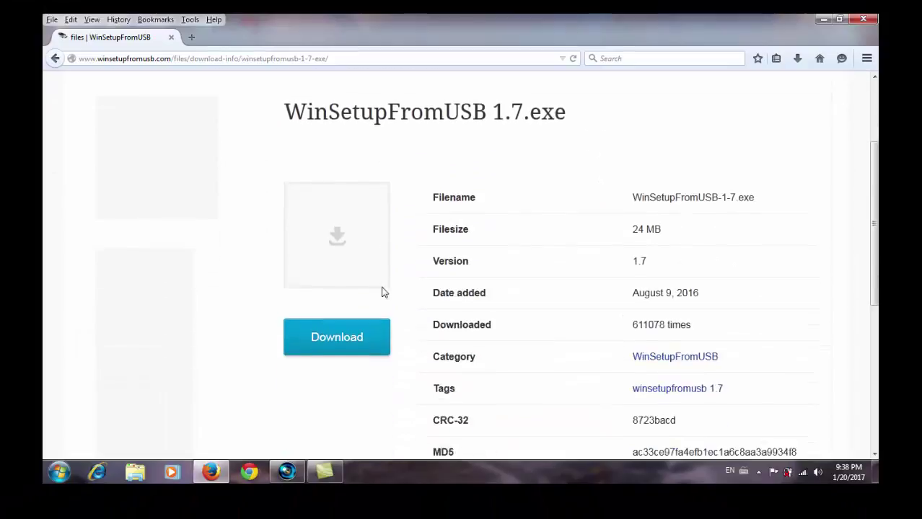
click(337, 335)
scroll(340, 339, down, 3)
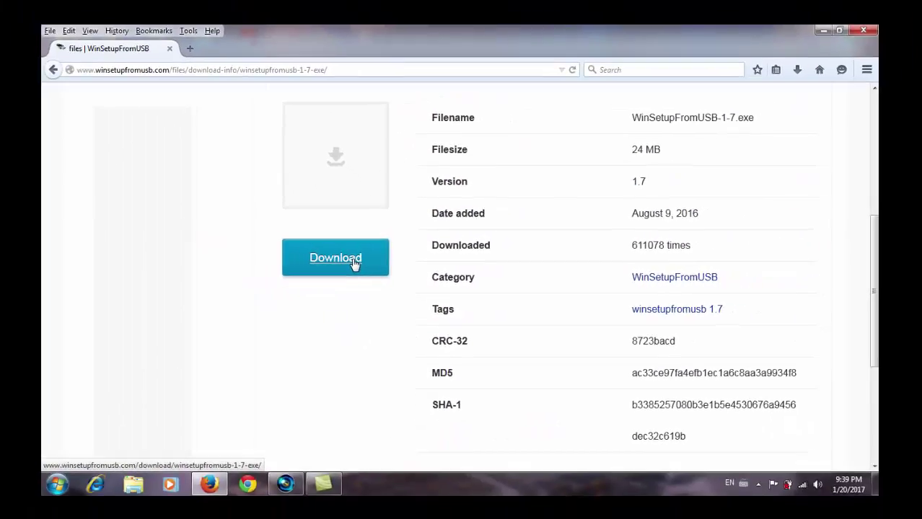
click(321, 292)
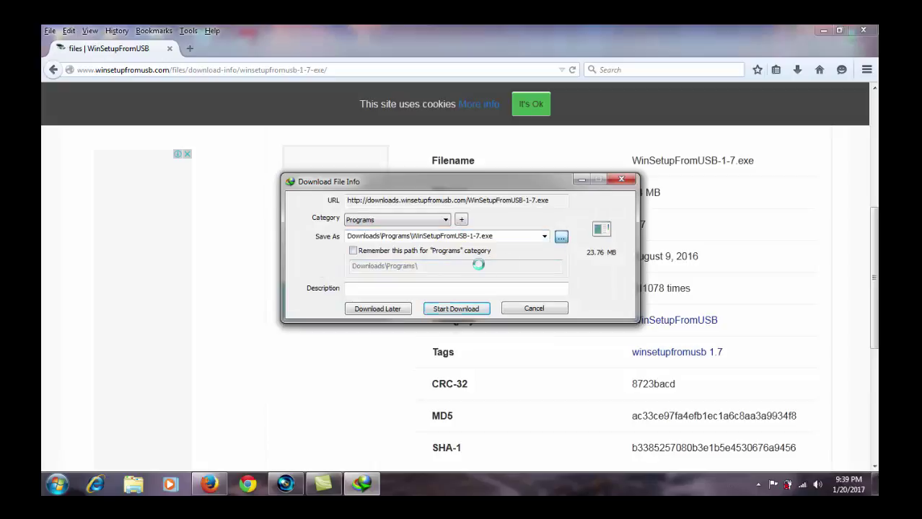
click(317, 179)
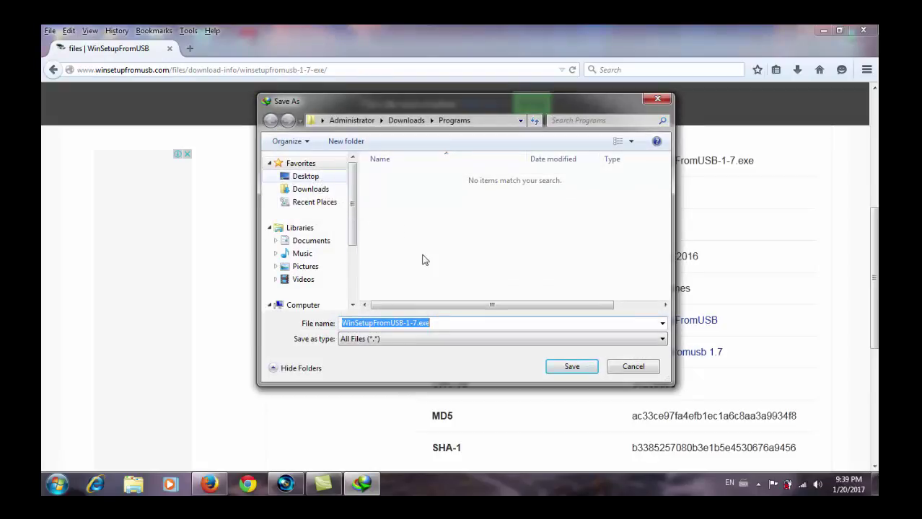
click(570, 366)
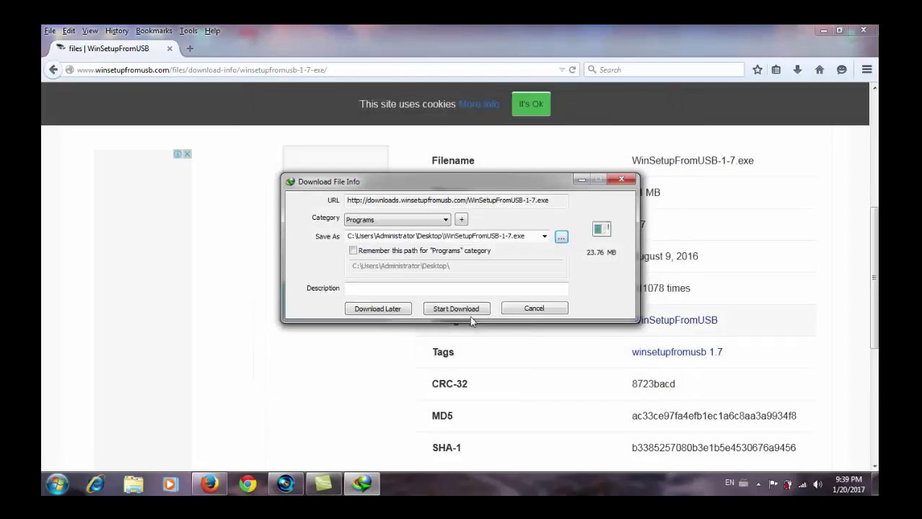
click(454, 307)
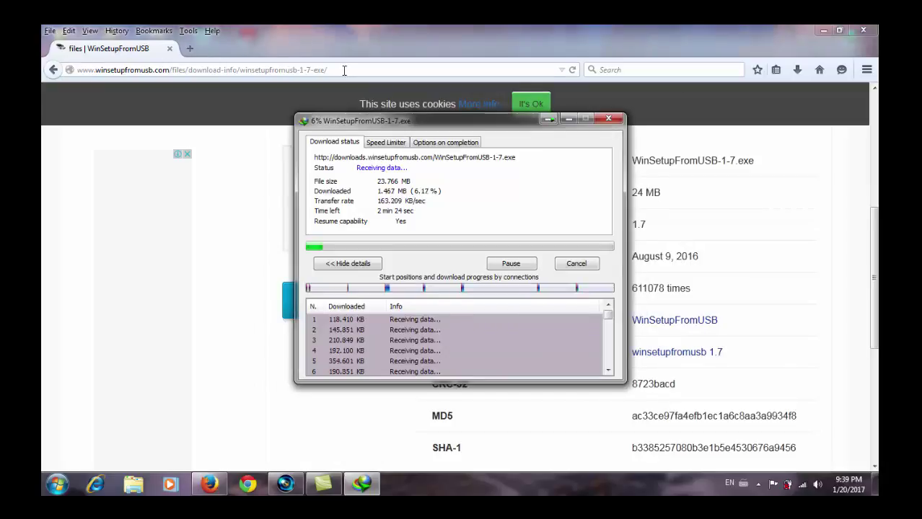
Copy the download page's address into the New Text Document (2).txt file on the desktop and close the file.
click(344, 70)
key(ctrl+c)
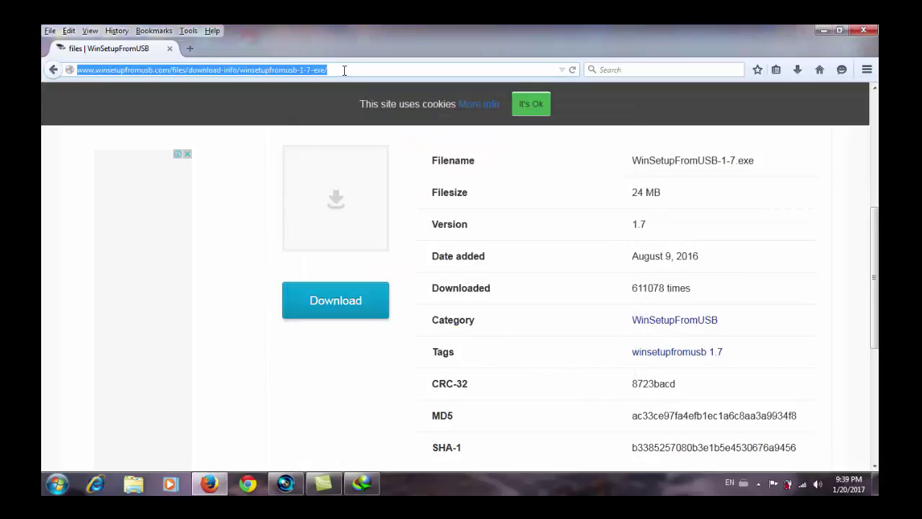
click(823, 31)
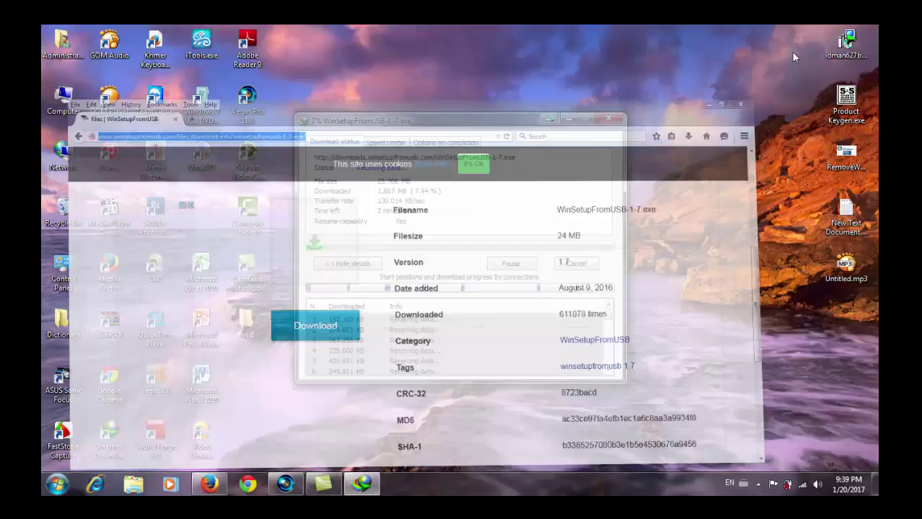
click(570, 120)
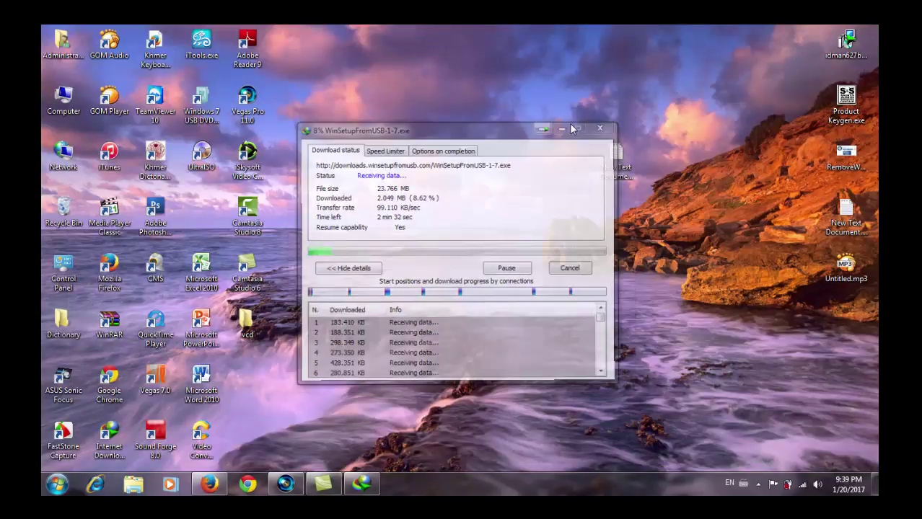
double_click(615, 153)
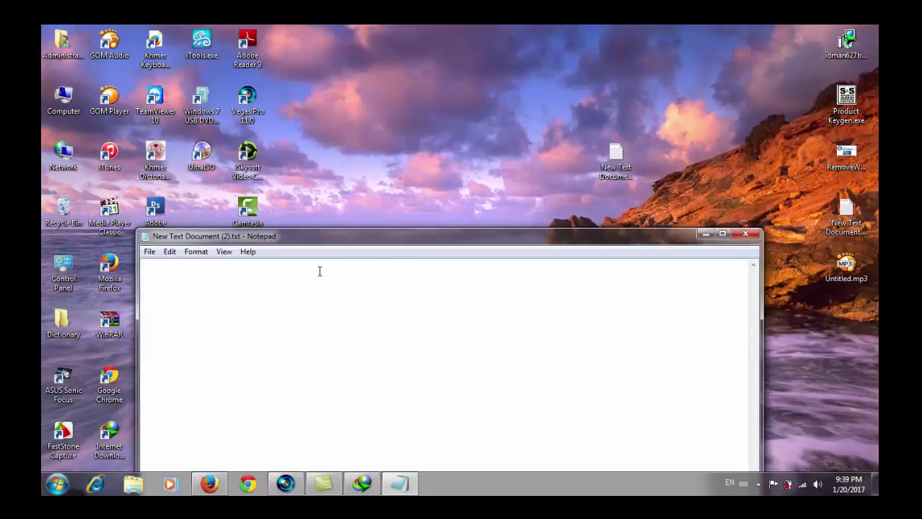
key(ctrl+v)
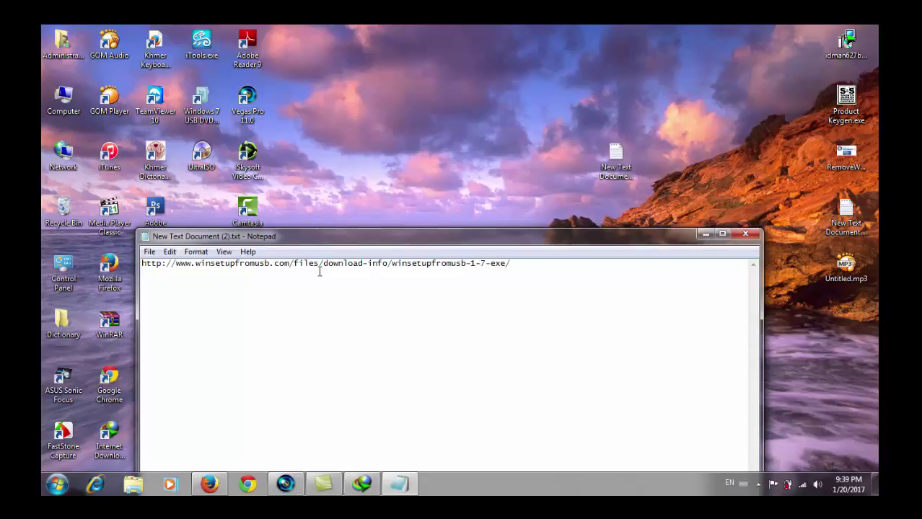
drag(498, 247, 528, 202)
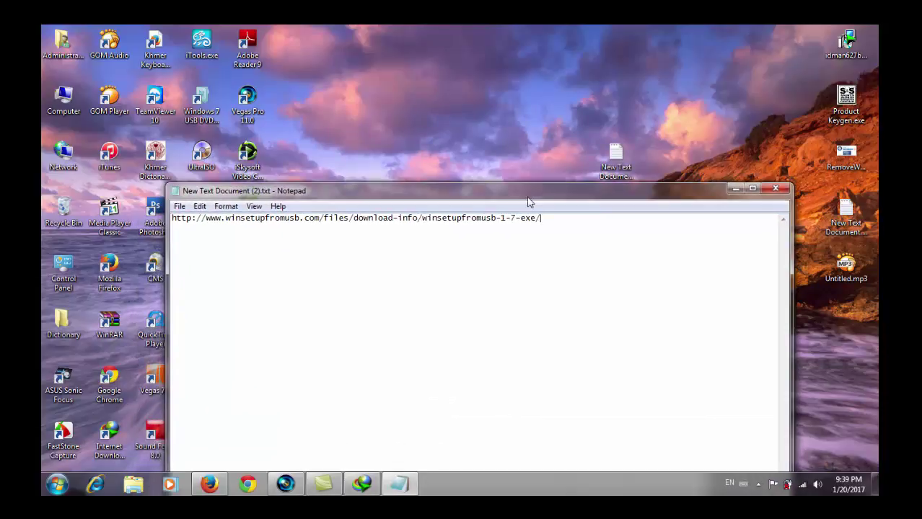
click(775, 189)
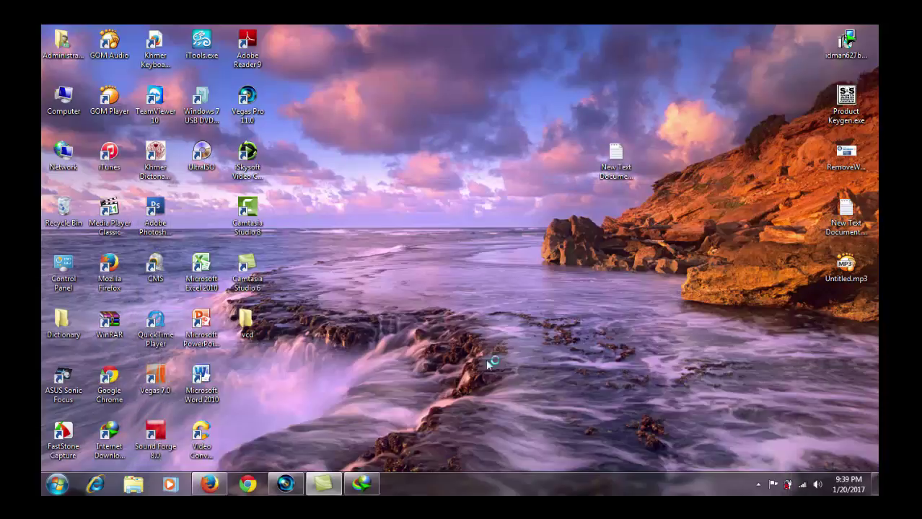
Close the Firefox window and bring back the download progress window of WinSetupFromUSB-1-7.exe.
click(209, 489)
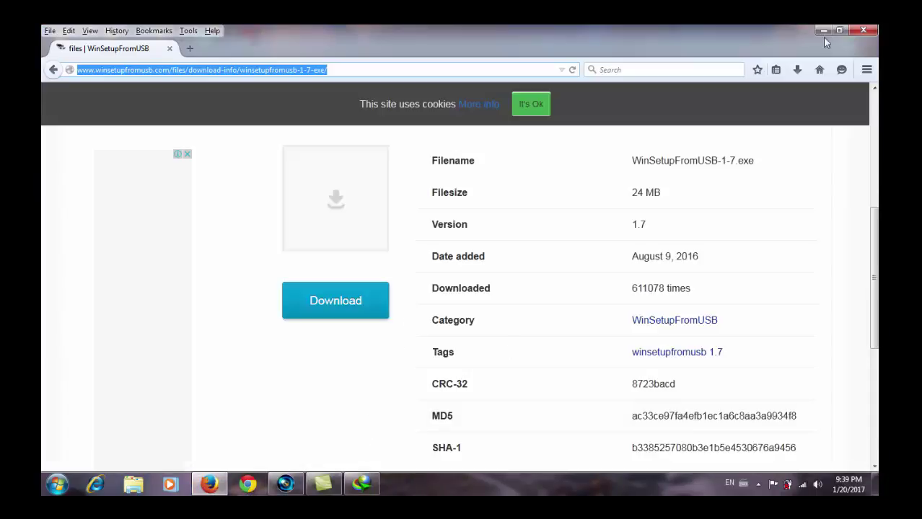
click(863, 30)
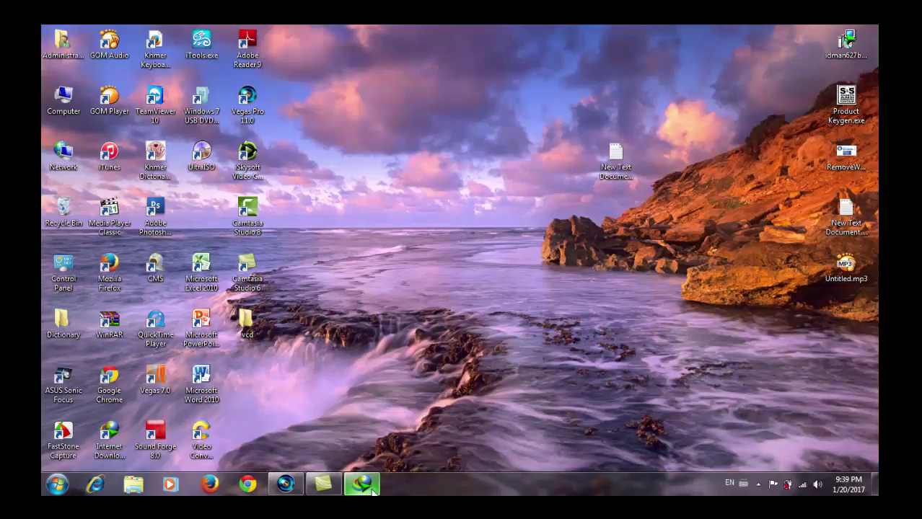
click(362, 484)
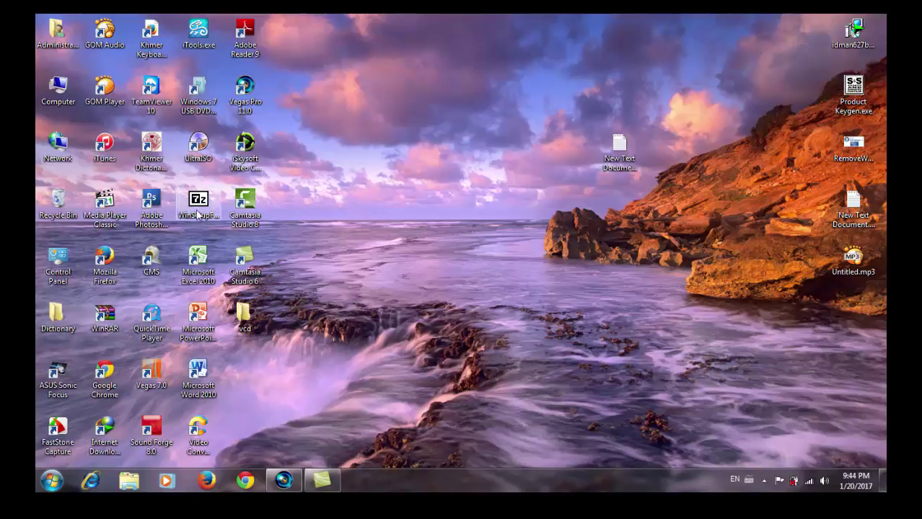
Move the downloaded WinSetupFromUSB file to an empty desktop area and extract it with WinRAR to the WinSetupFromUSB-1-7 folder.
drag(198, 214, 439, 87)
right_click(438, 84)
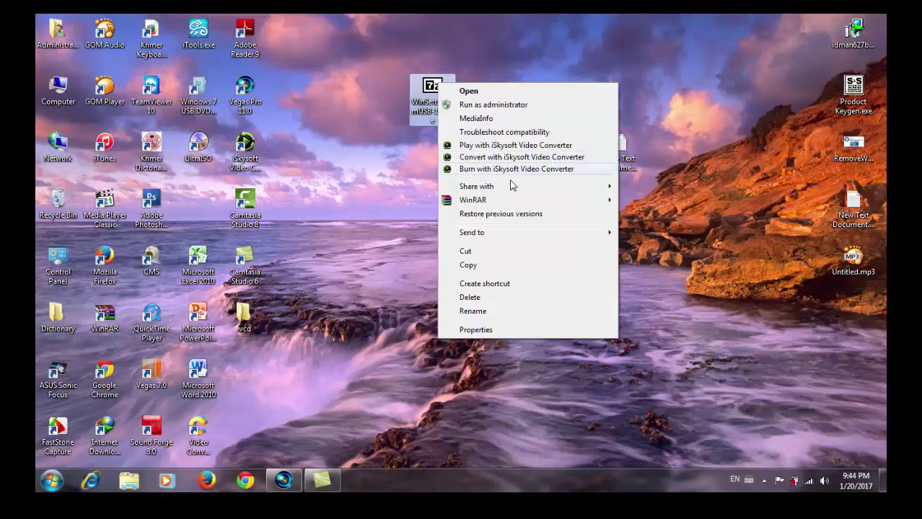
mouse_move(523, 203)
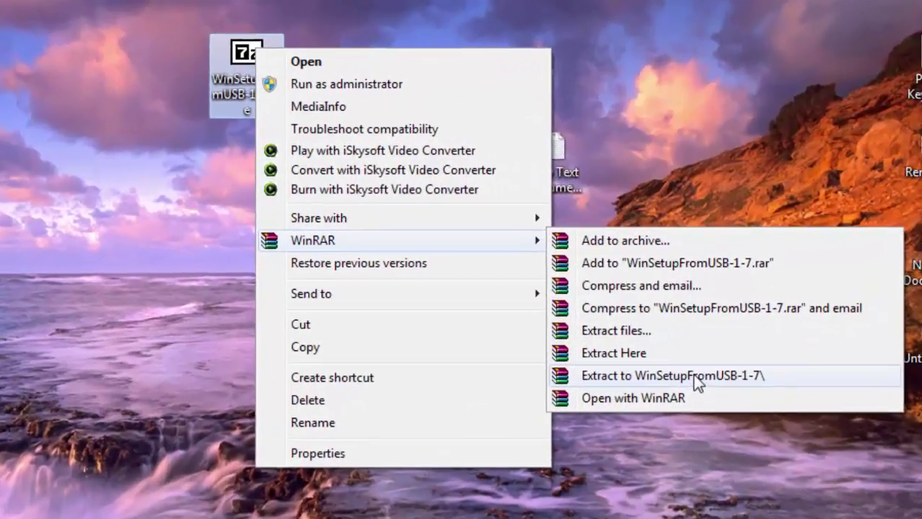
click(692, 374)
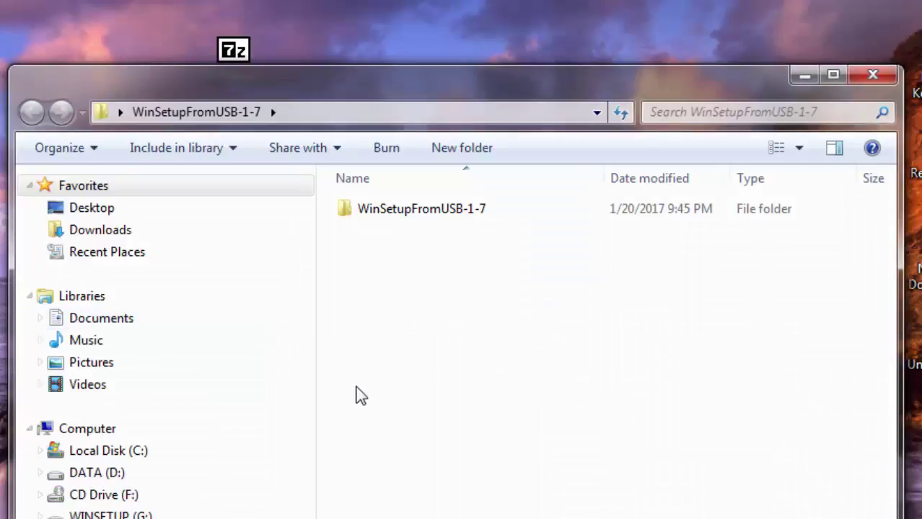
Open the inner WinSetupFromUSB-1-7 folder and launch WinSetupFromUSB_1-7.exe.
double_click(380, 214)
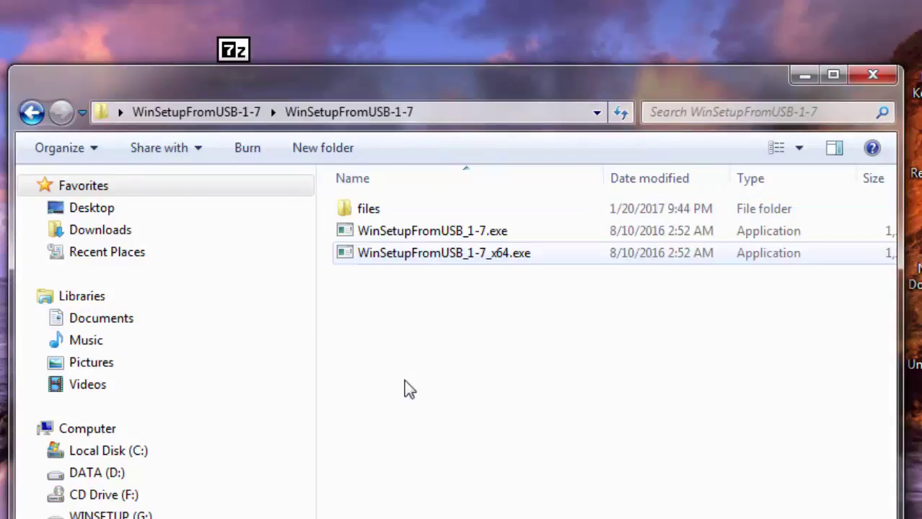
key(End)
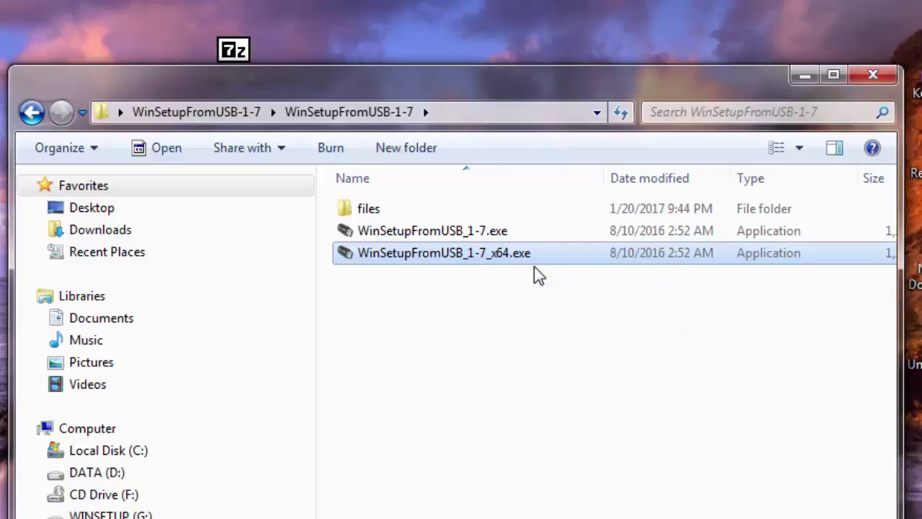
click(455, 235)
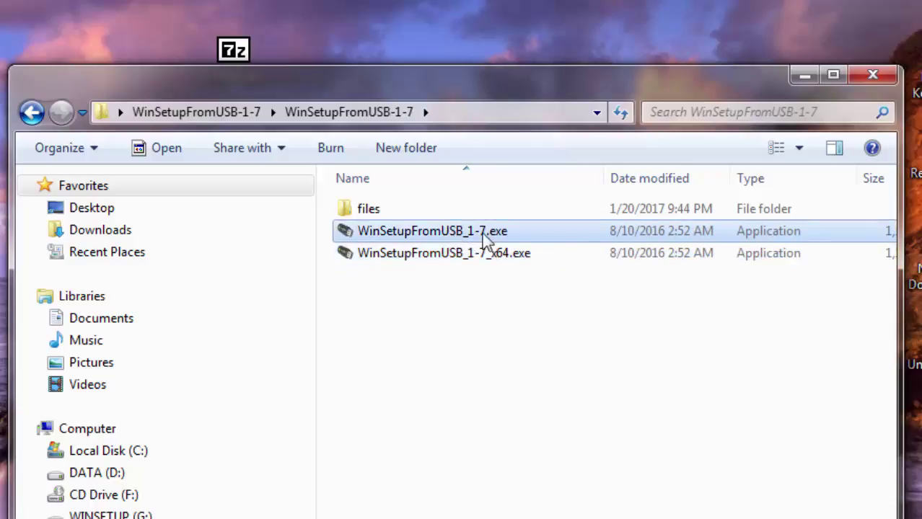
double_click(435, 234)
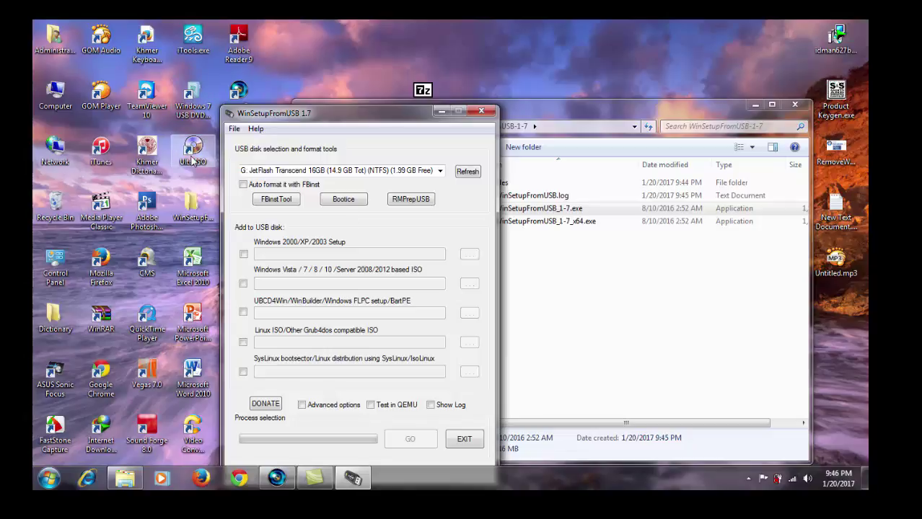
click(191, 97)
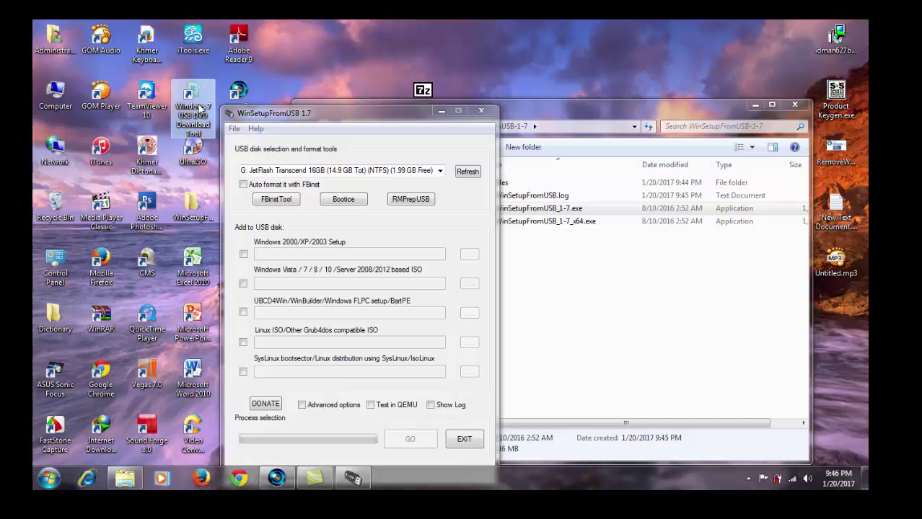
click(196, 154)
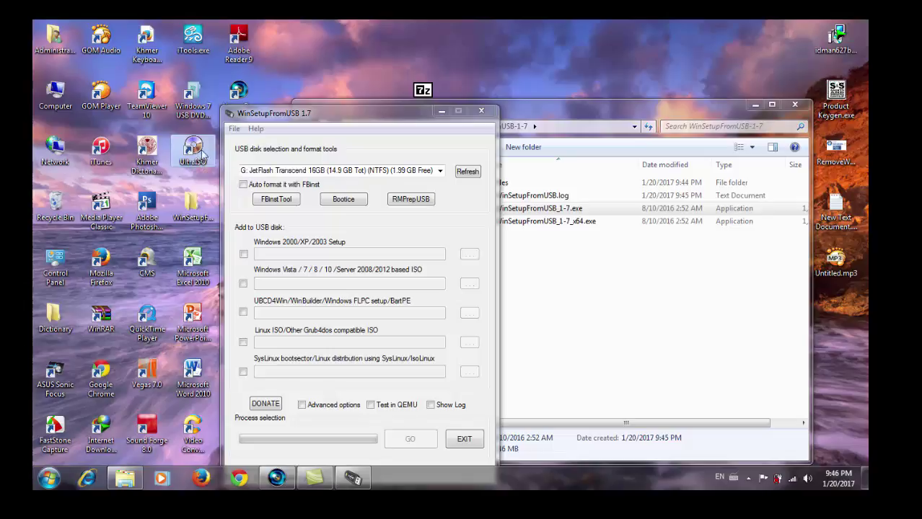
click(196, 108)
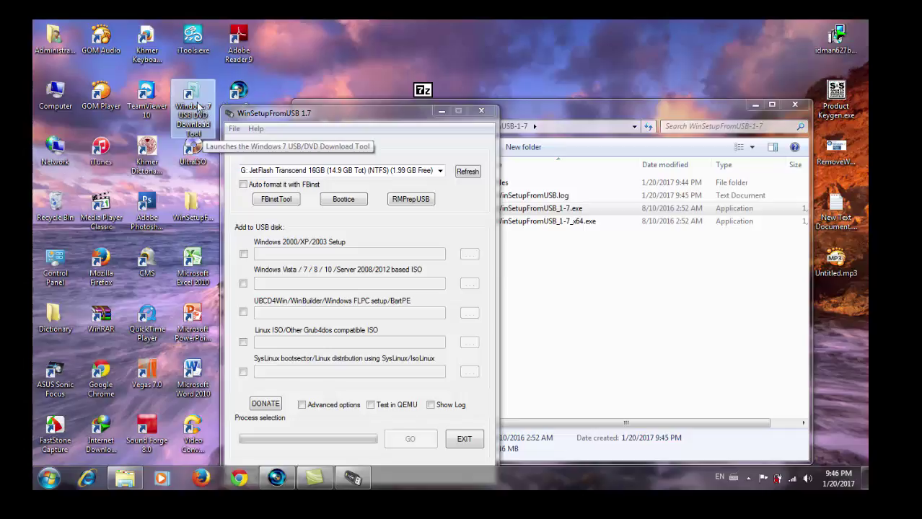
Close the Explorer folder window and refresh the USB disk list, using the JetFlash Transcend 16GB drive (G:).
click(199, 160)
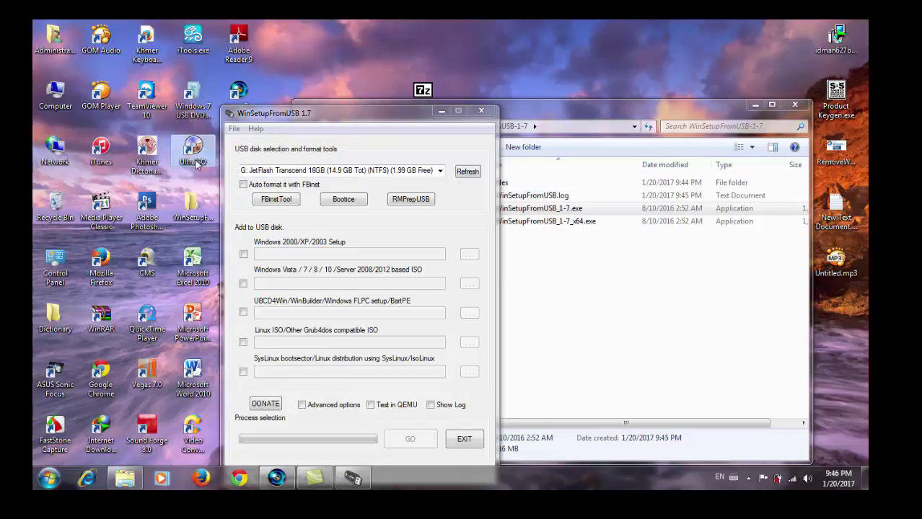
click(359, 134)
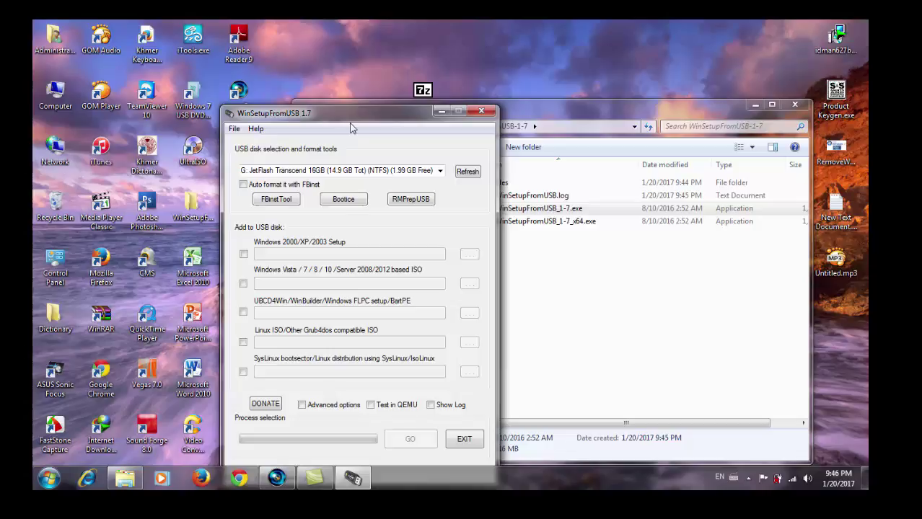
click(794, 104)
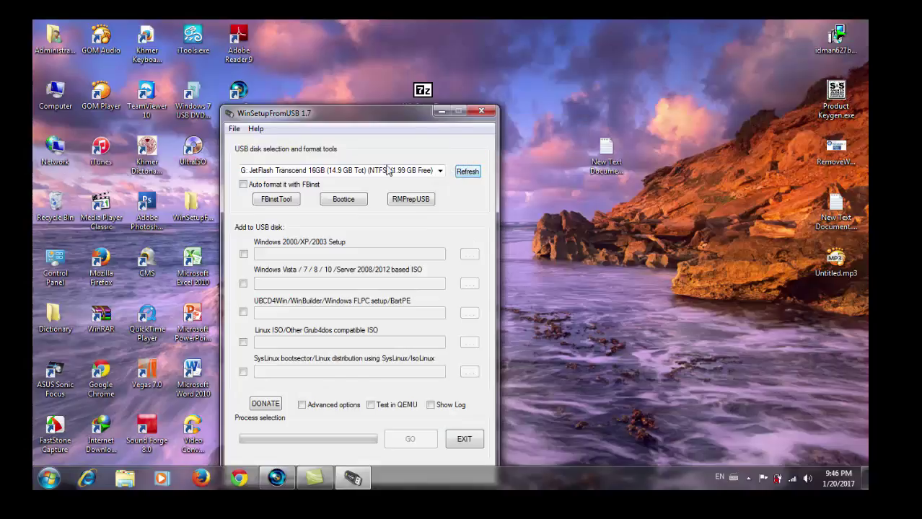
click(464, 171)
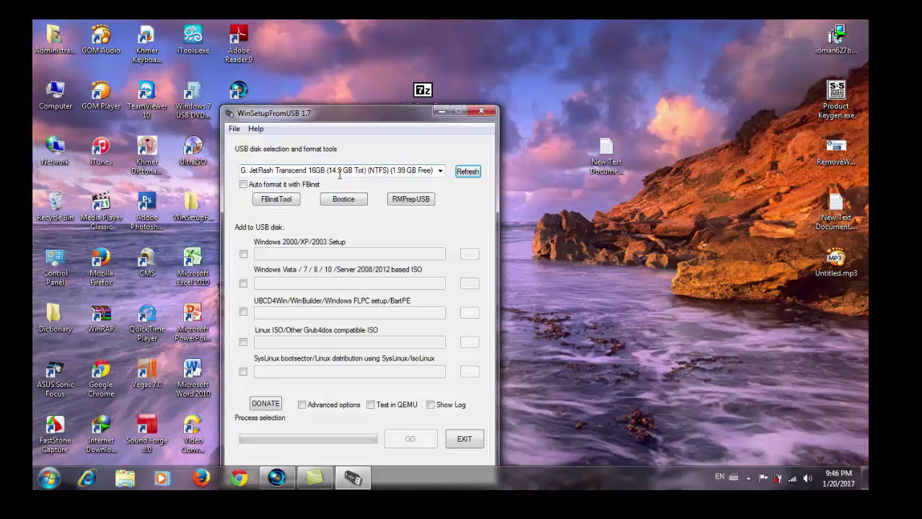
click(396, 170)
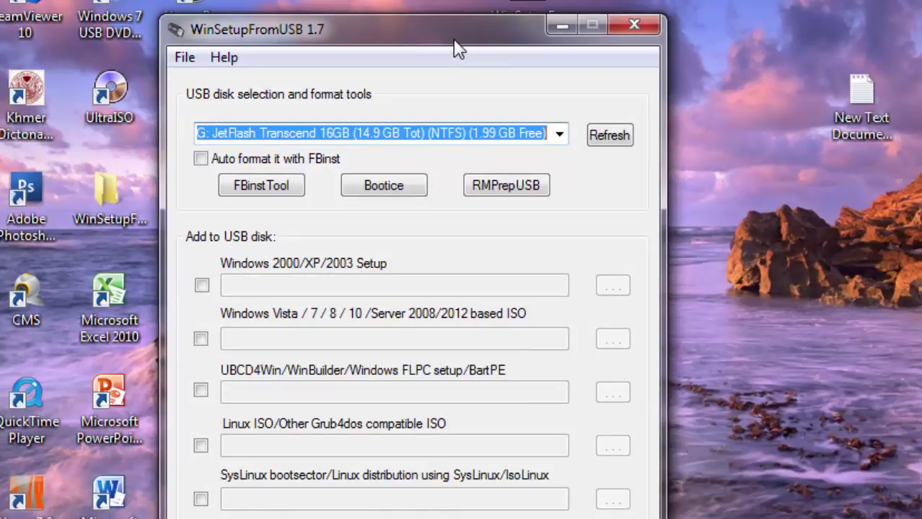
Enable auto formatting with FBinst, keeping FAT32, and turn on custom menu names for Vista/7/8/Server Source in the advanced options.
drag(455, 42, 453, 0)
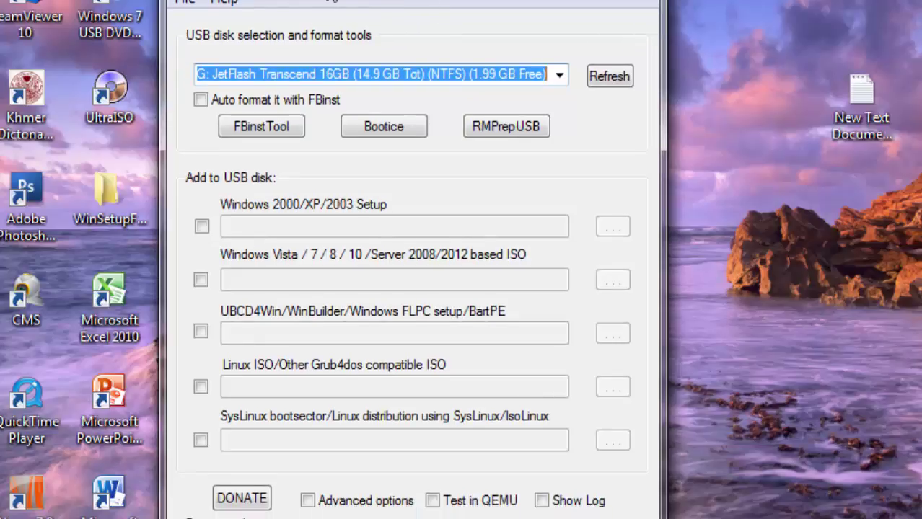
click(201, 100)
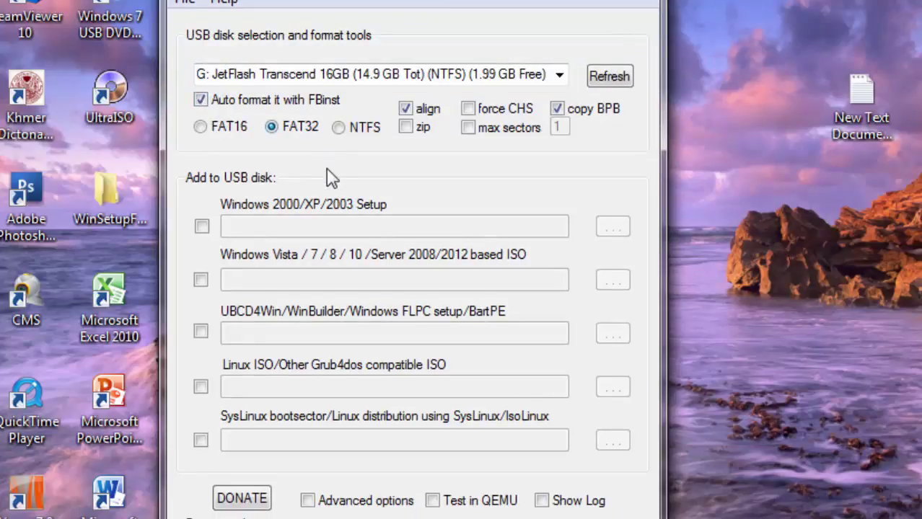
click(308, 500)
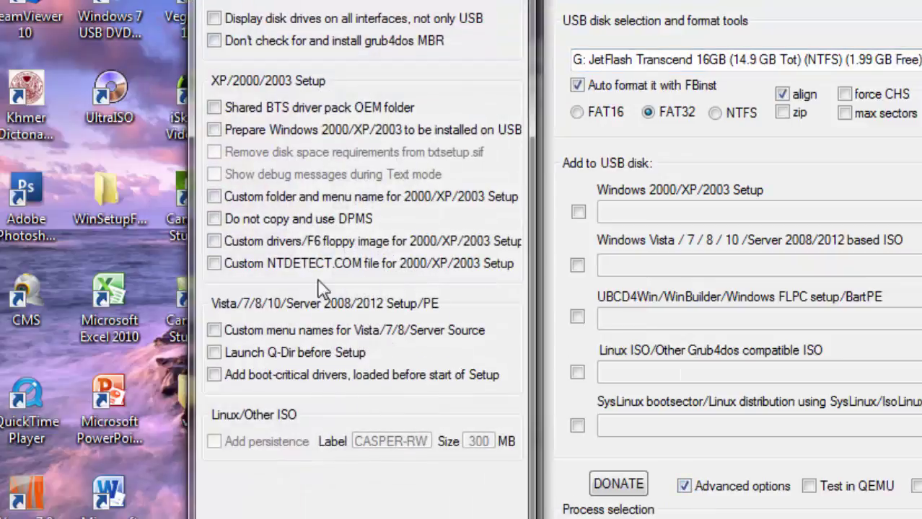
click(265, 332)
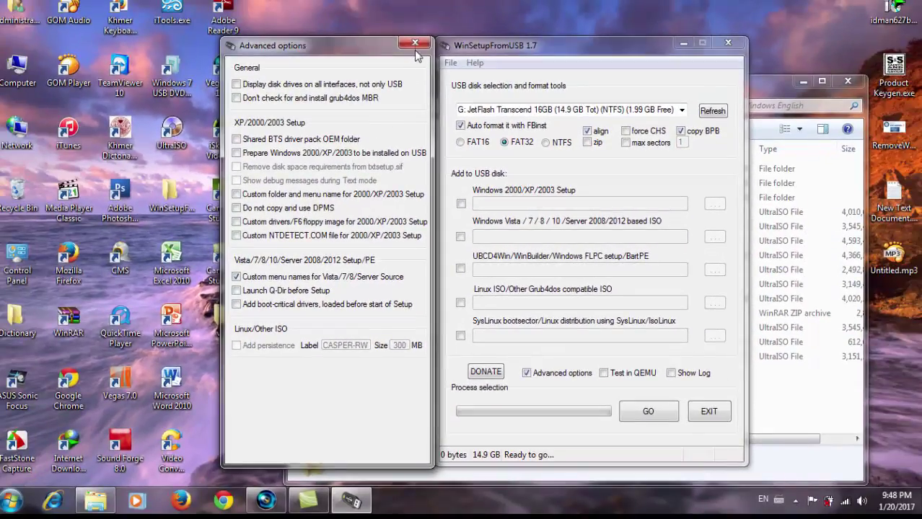
click(420, 47)
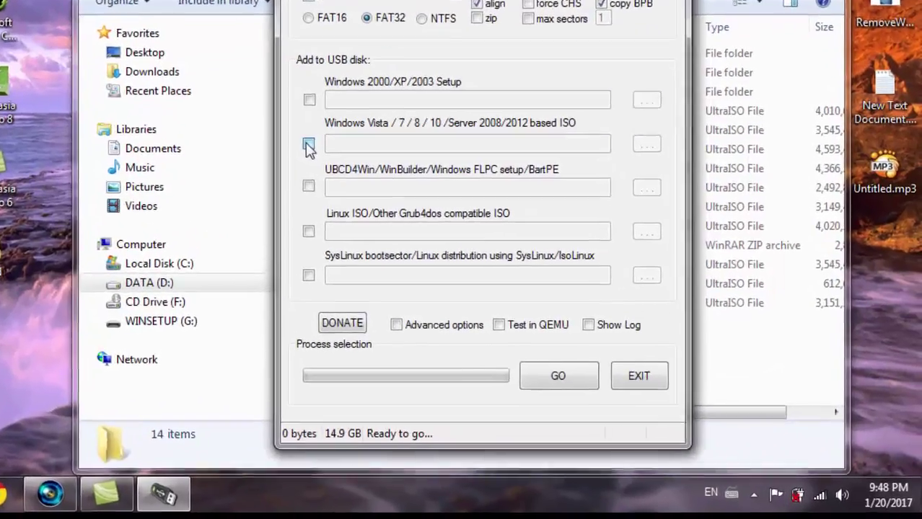
Add Windows 7 32bit all in one English.iso from D:\CD Windows English as the Windows Vista/7/8/10/Server 2008/2012 source.
click(460, 236)
click(630, 121)
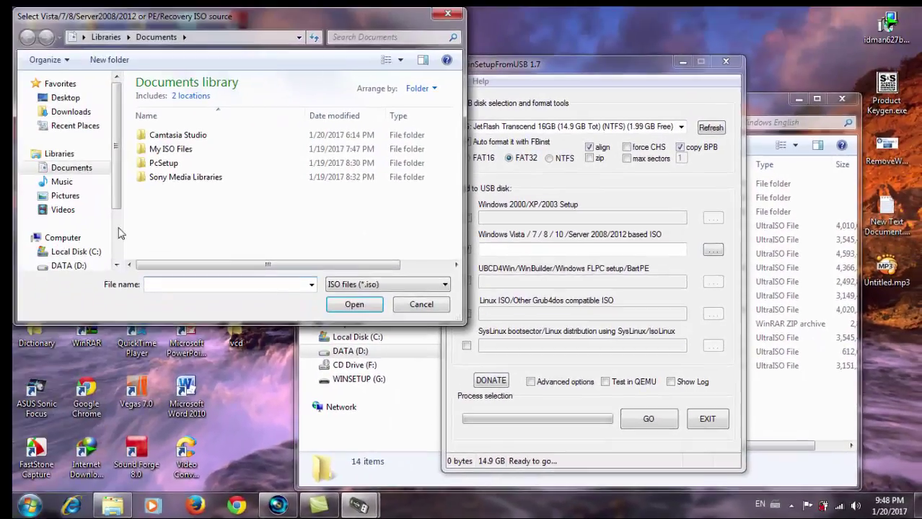
click(83, 267)
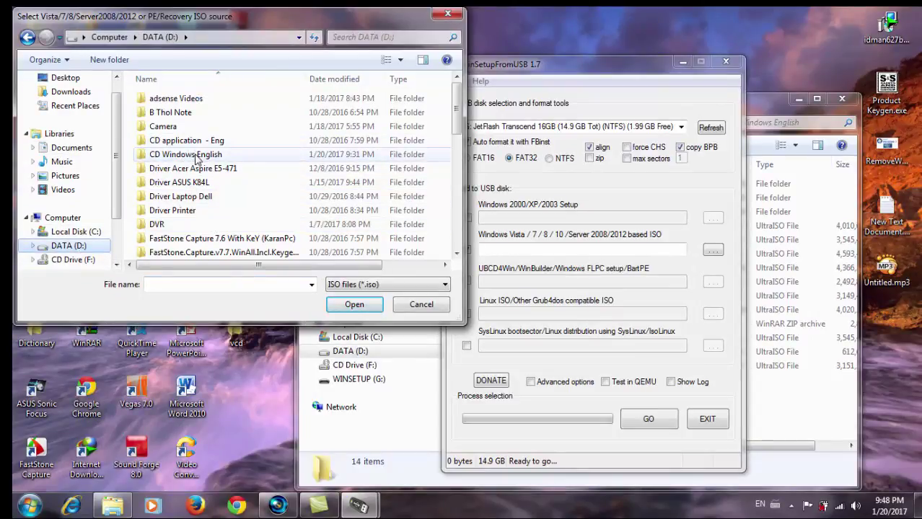
click(196, 158)
double_click(196, 158)
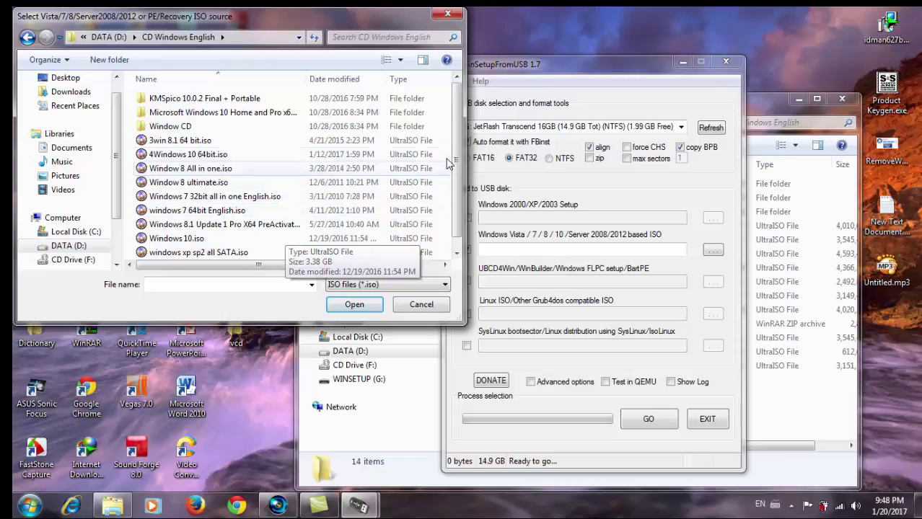
scroll(462, 176, down, 1)
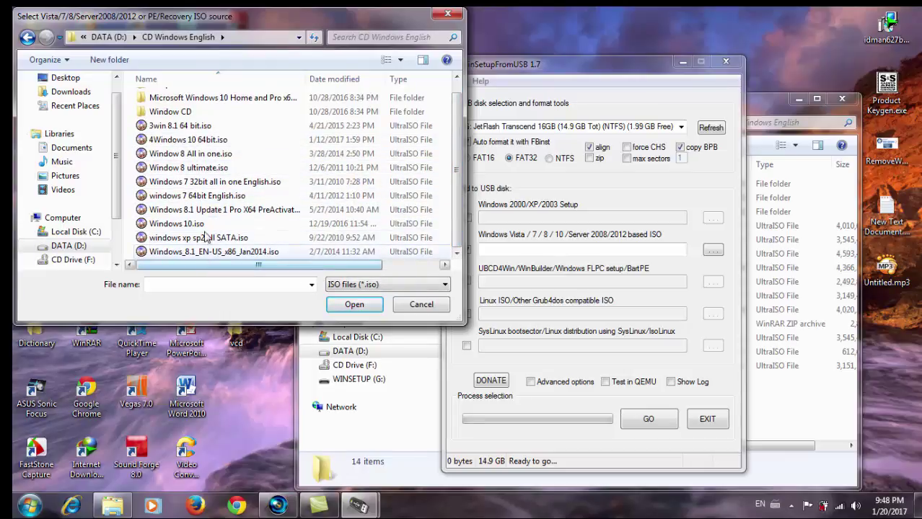
click(188, 183)
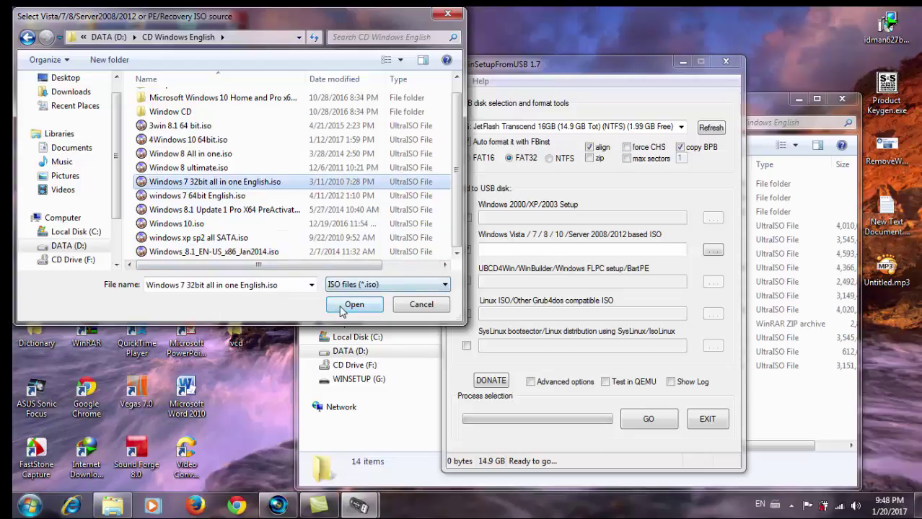
click(346, 305)
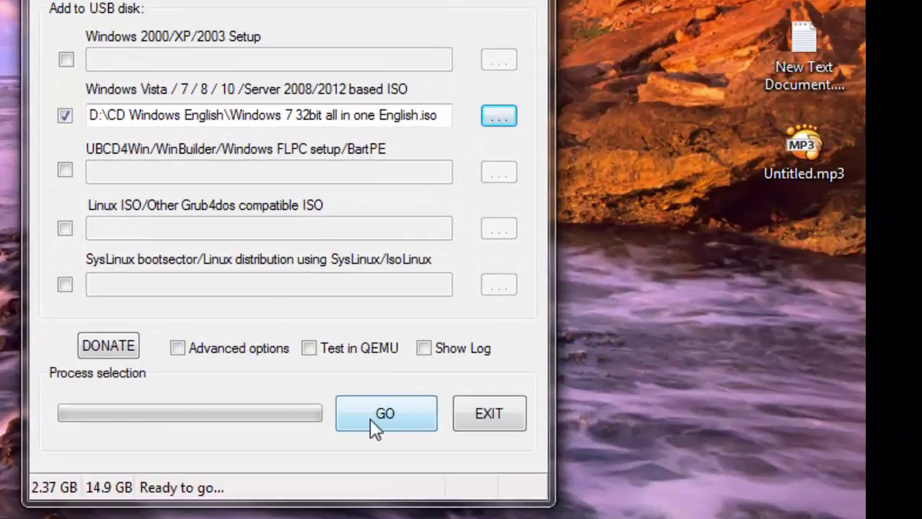
Start creating the bootable drive and agree to erase all data and partitions on the JetFlash Transcend 16GB disk.
click(396, 419)
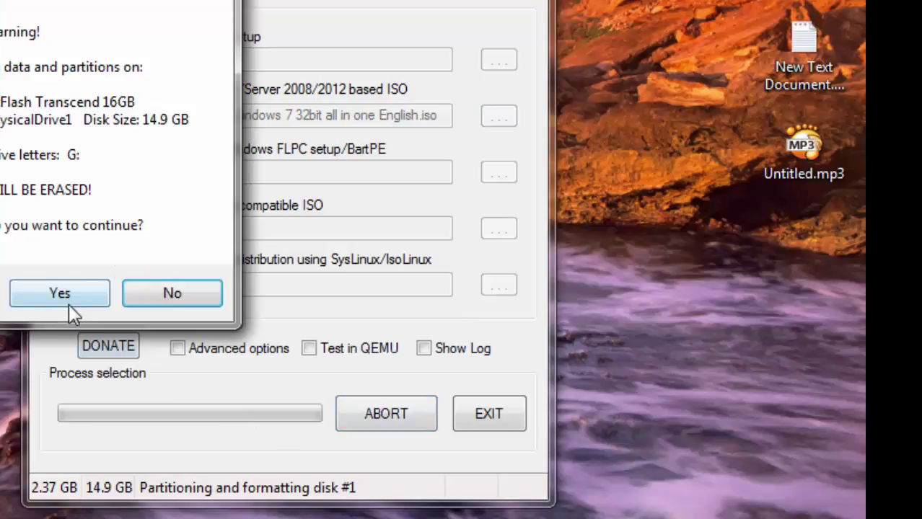
click(74, 302)
click(159, 381)
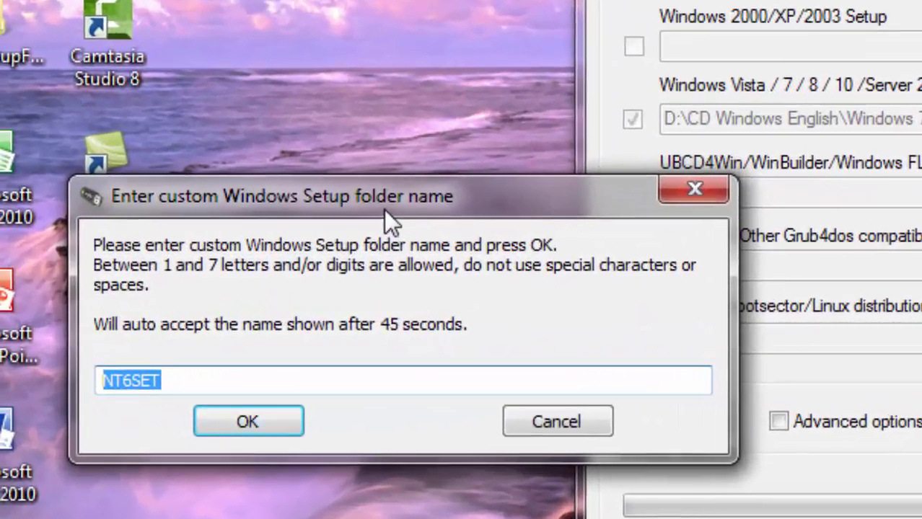
Set the custom Windows Setup folder name to win7 and accept it.
drag(384, 209, 410, 211)
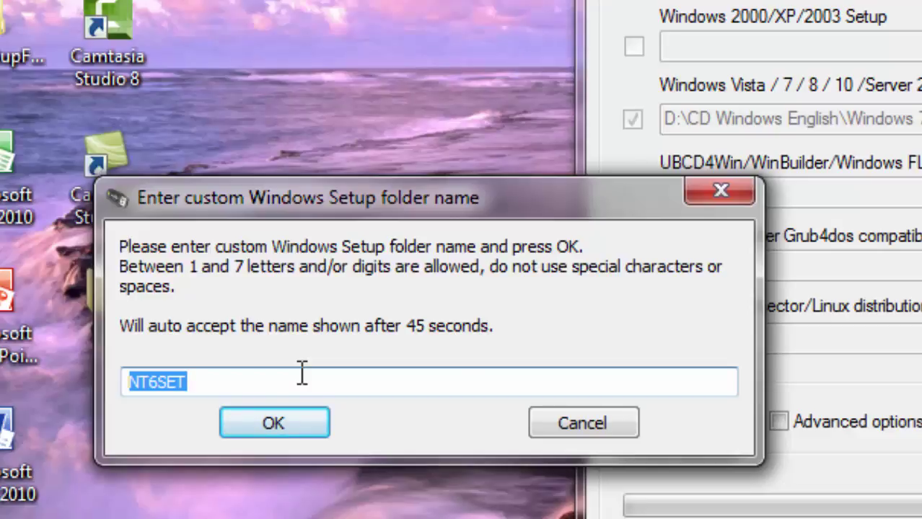
key(BackSpace)
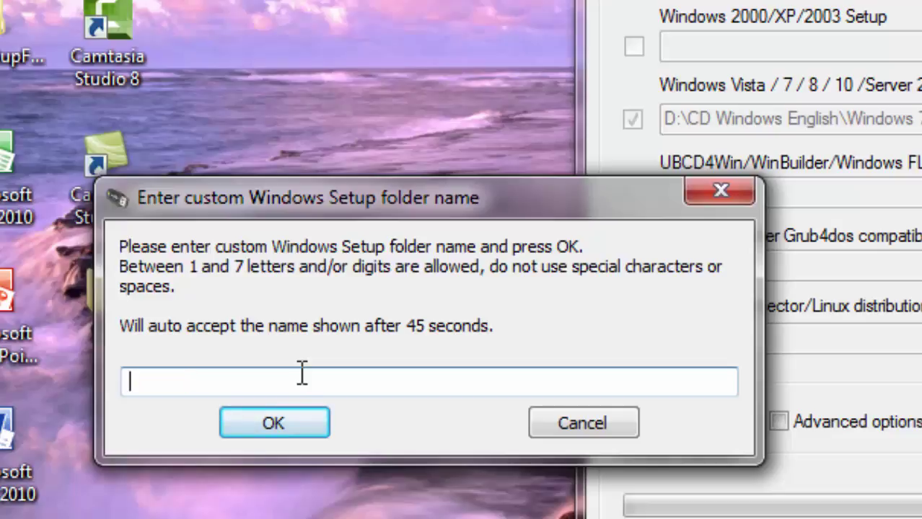
text(win7)
click(292, 423)
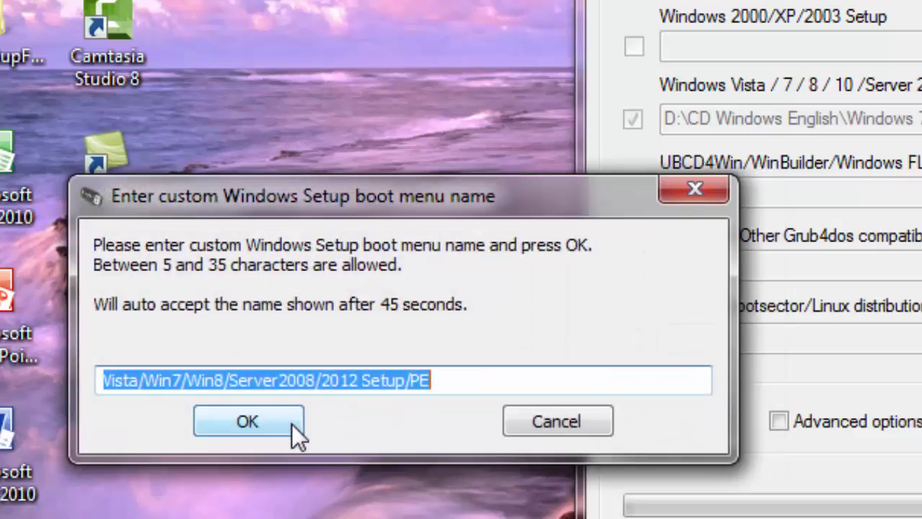
Set the custom Windows Setup boot menu name to "windows 7 32 bit" and accept it.
click(468, 382)
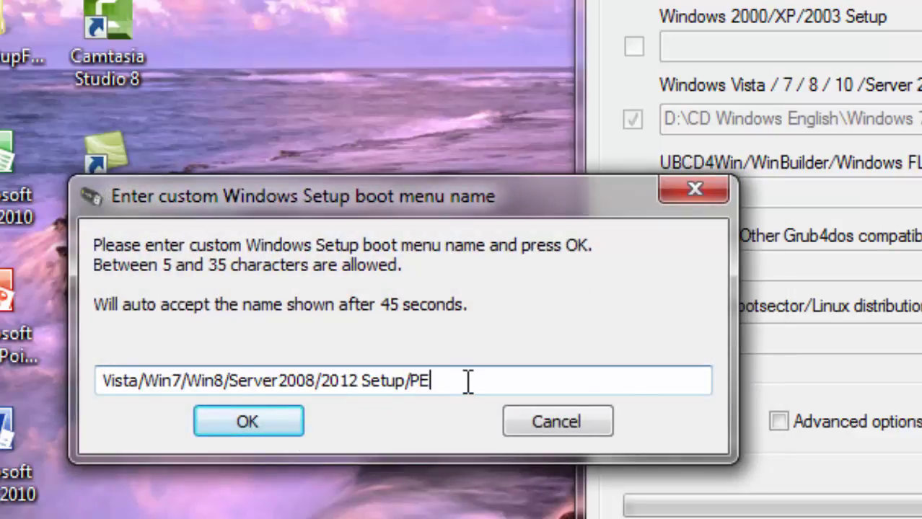
drag(432, 381, 84, 367)
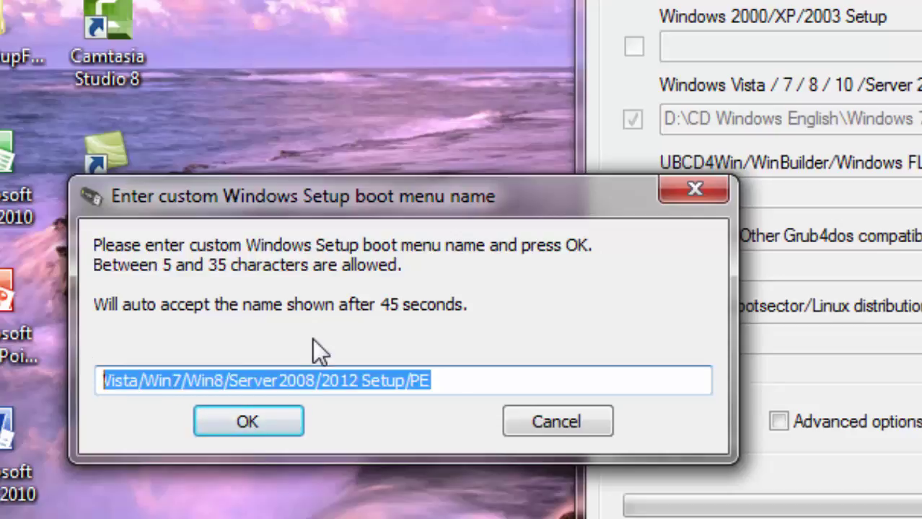
text(wi)
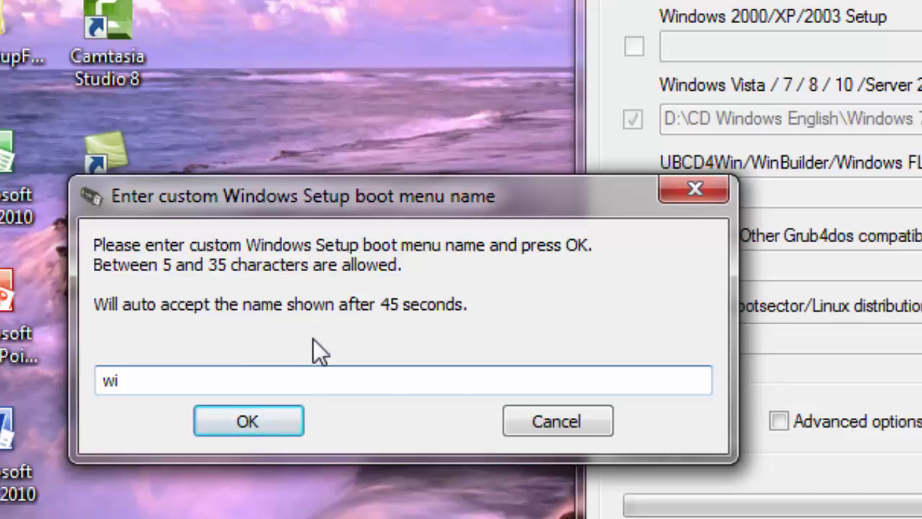
text(ndows )
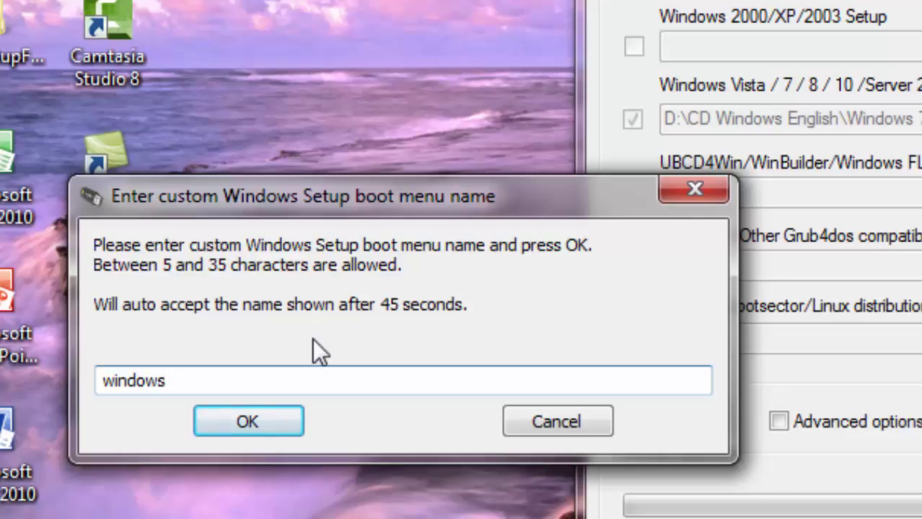
text(7 32 bit)
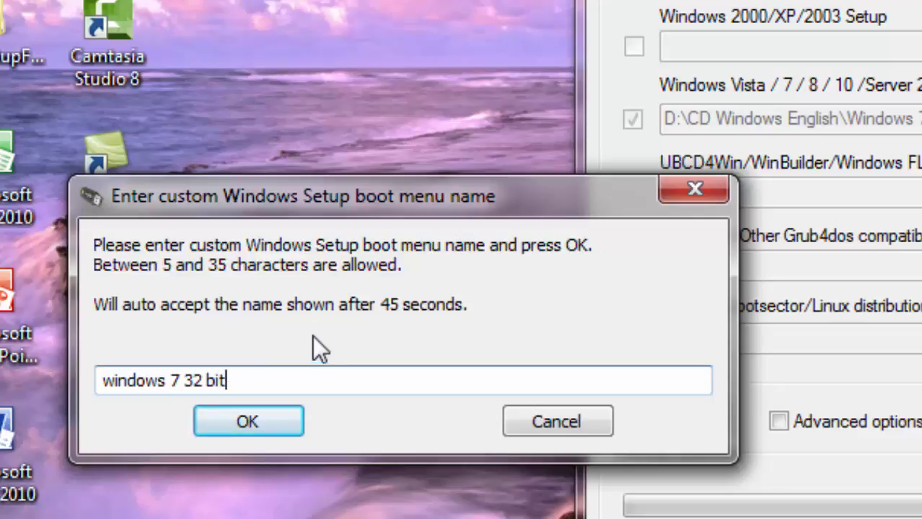
click(264, 430)
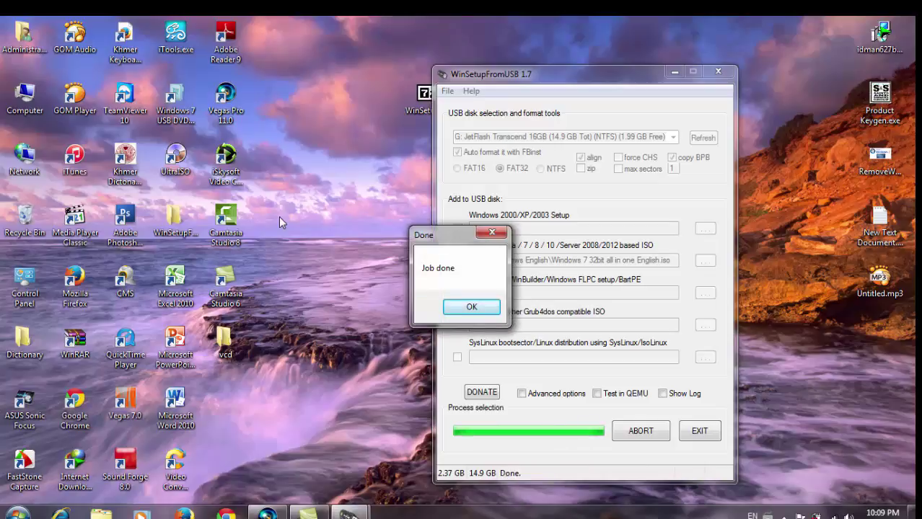
Dismiss the completion message and add the desktop's 2win 7 64 bit.iso as the next Windows Vista/7/8/10/Server 2008/2012 source.
click(453, 312)
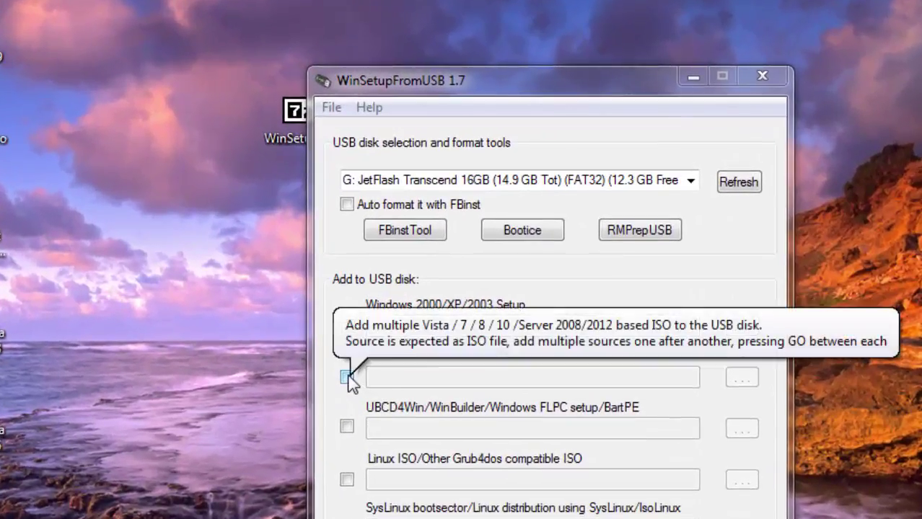
click(347, 377)
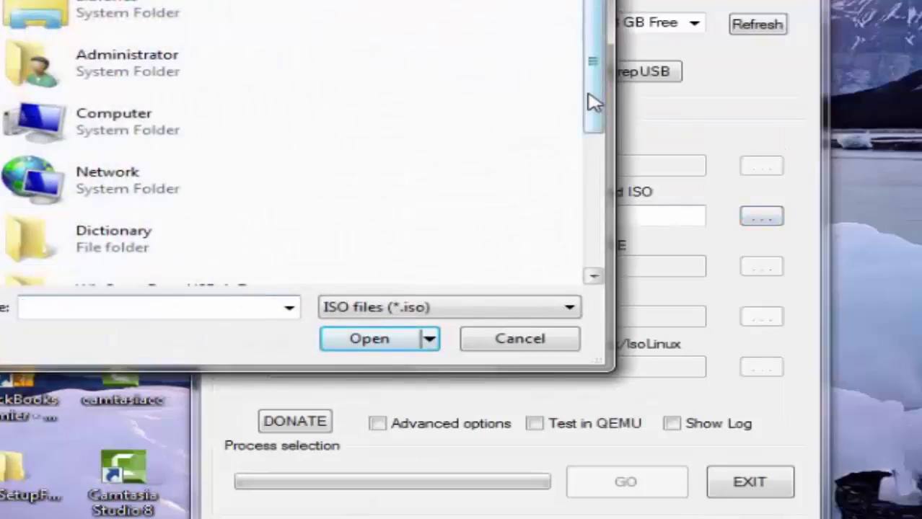
drag(593, 96, 601, 177)
click(184, 207)
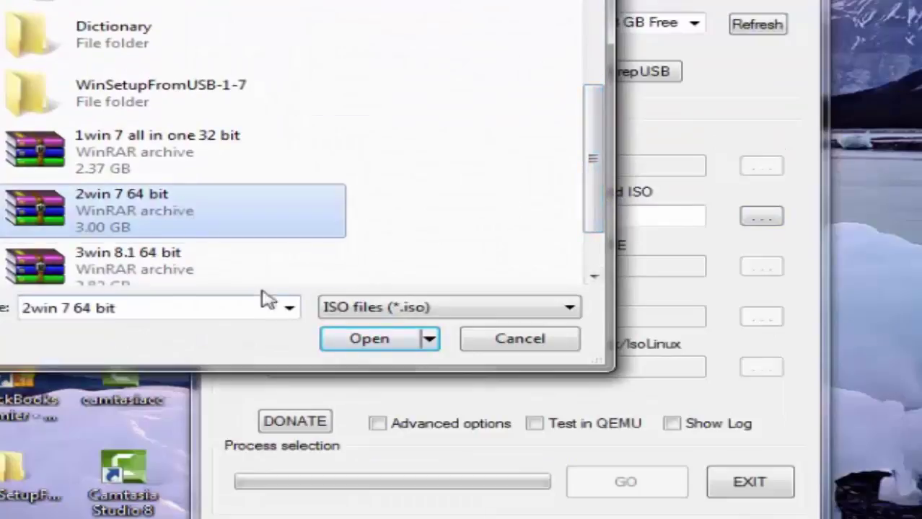
click(379, 341)
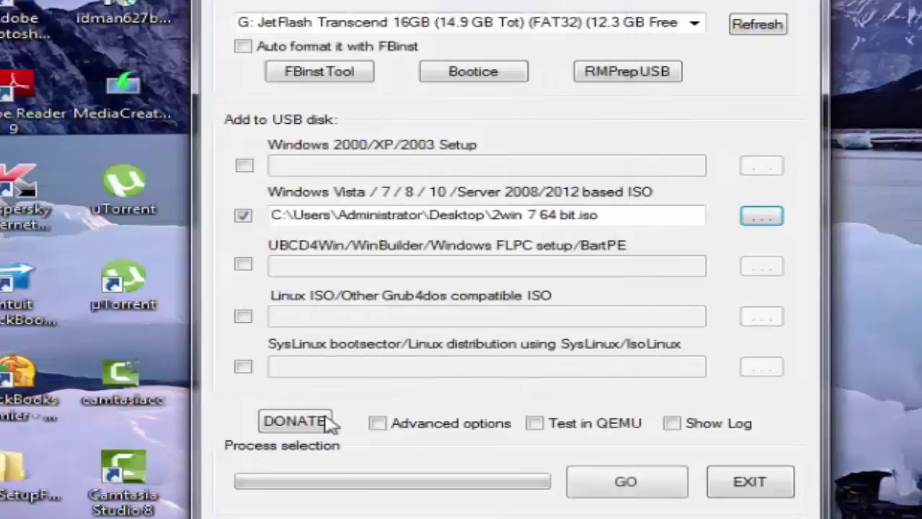
Turn on custom menu names for Vista/7/8/Server Source in the advanced options and start adding the 64-bit ISO to the USB disk.
click(377, 423)
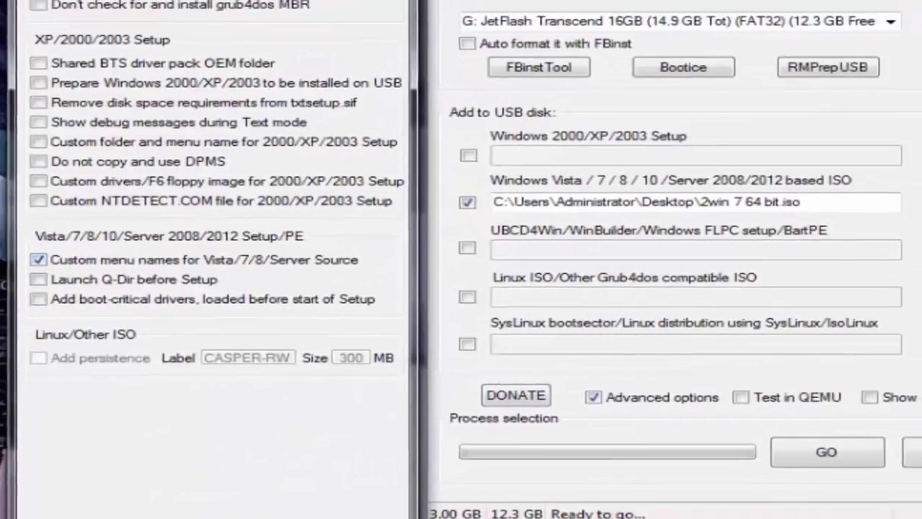
click(639, 408)
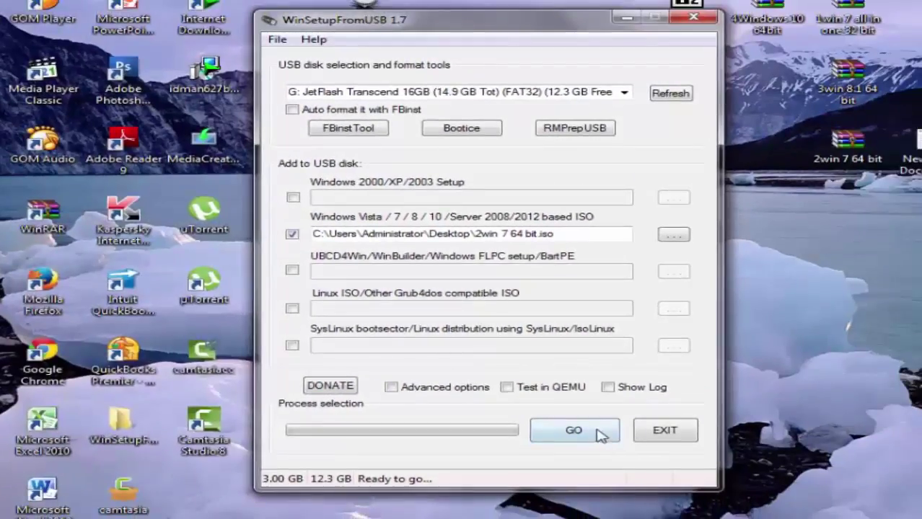
click(662, 438)
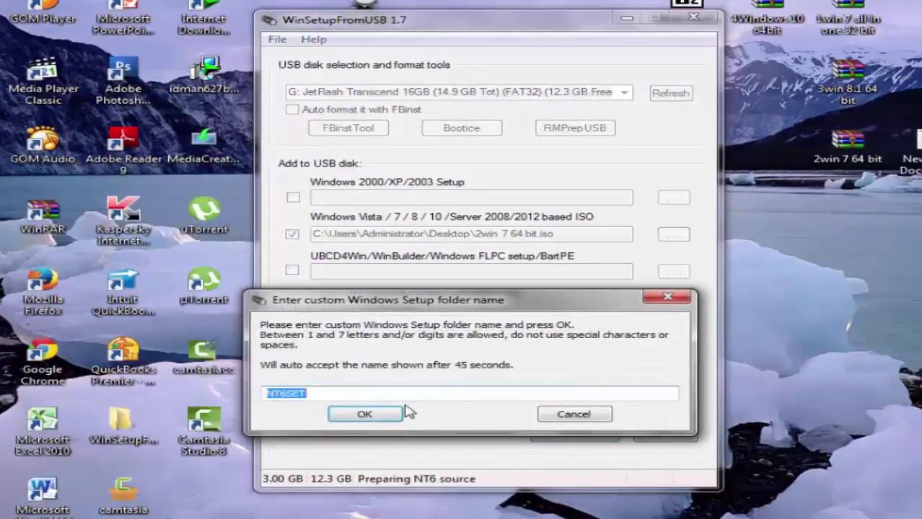
Set the custom Windows Setup folder name to win764 and accept it.
text(win)
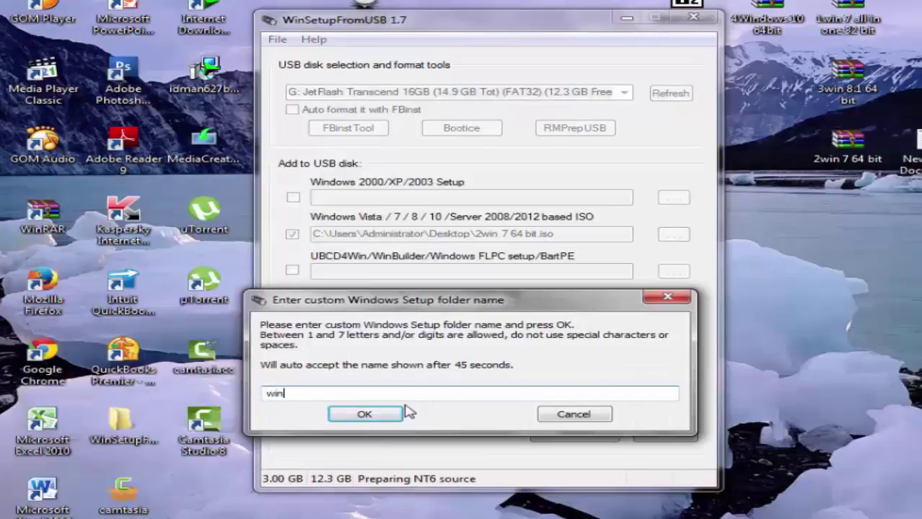
text(764)
click(367, 412)
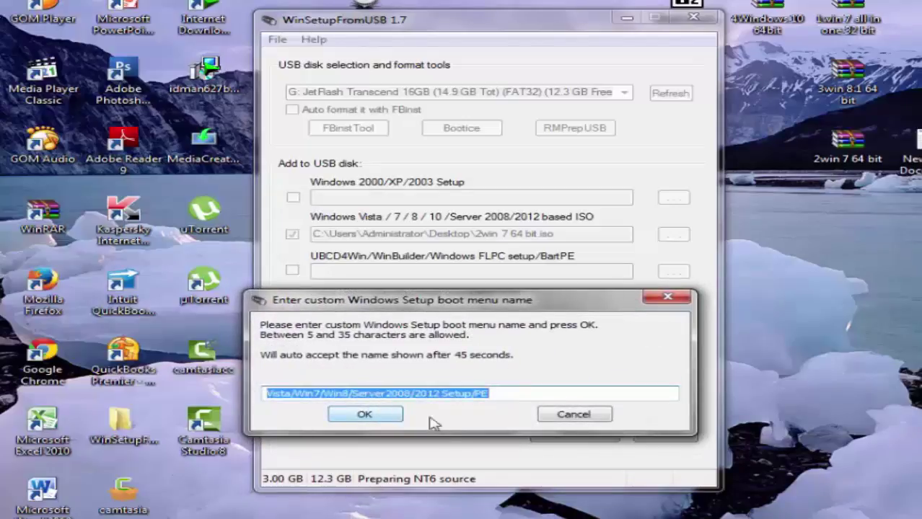
Set the custom Windows Setup boot menu name to "windows 7 64 bit" and accept it.
text(winw)
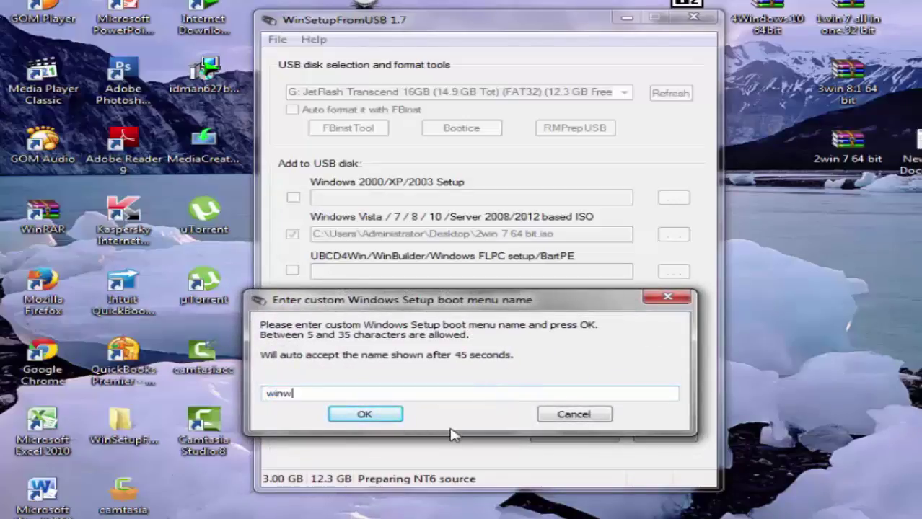
key(BackSpace)
text(dows 7 64 bit)
click(381, 417)
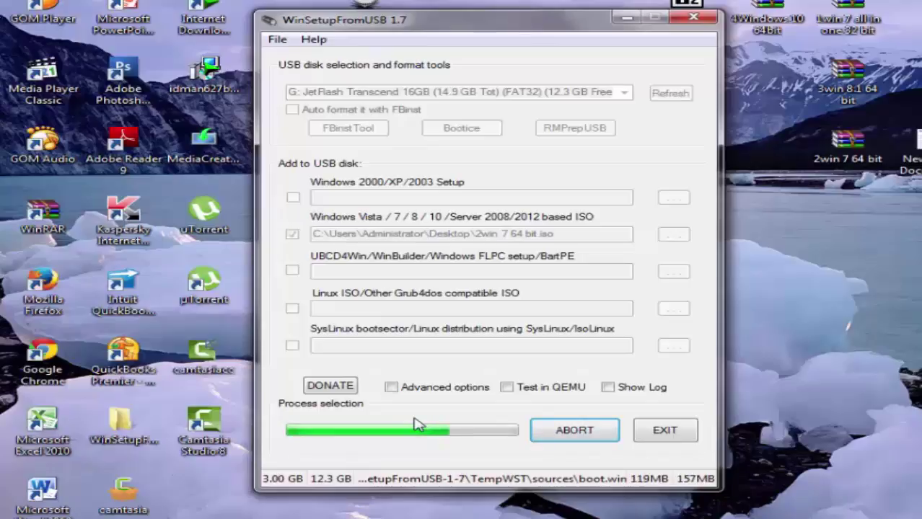
drag(563, 20, 560, 44)
right_click(577, 5)
click(595, 43)
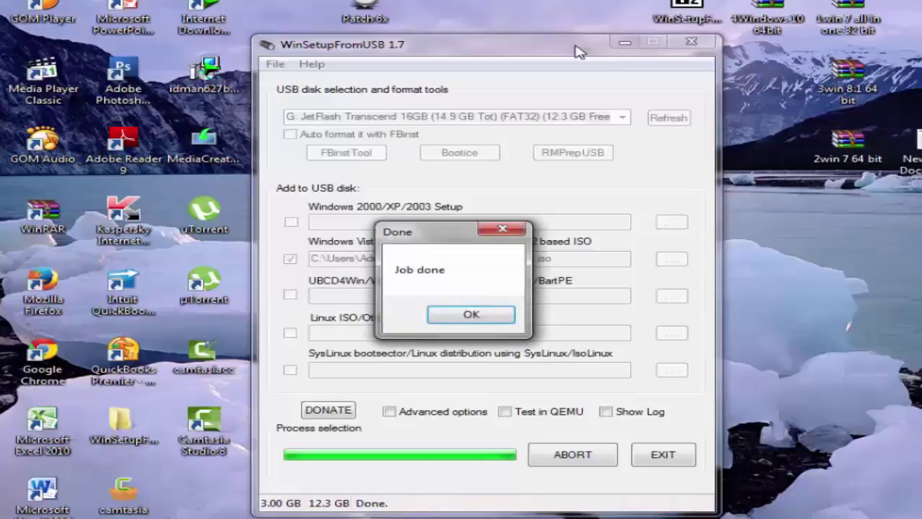
Dismiss the completion message and add the desktop's 3win 8.1 64 bit.iso as the next Windows Vista/7/8/10/Server 2008/2012 source.
click(476, 315)
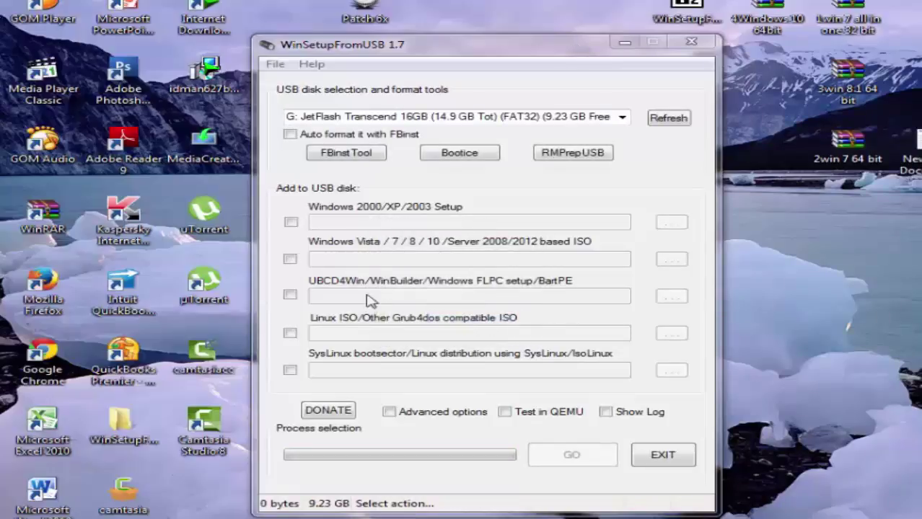
click(294, 260)
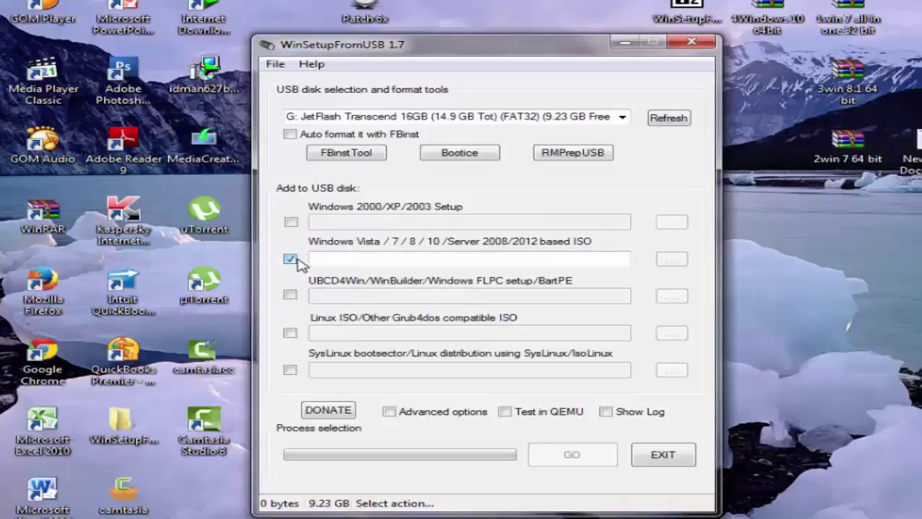
click(671, 259)
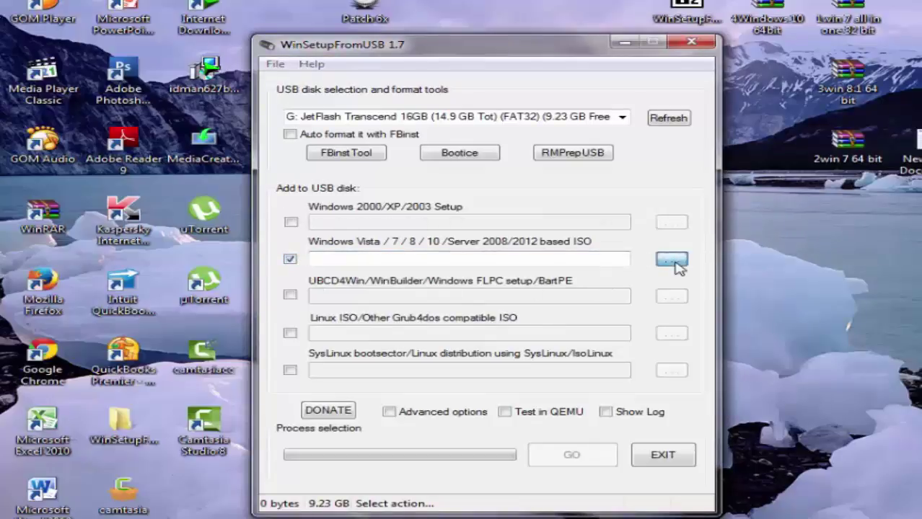
drag(552, 148, 555, 244)
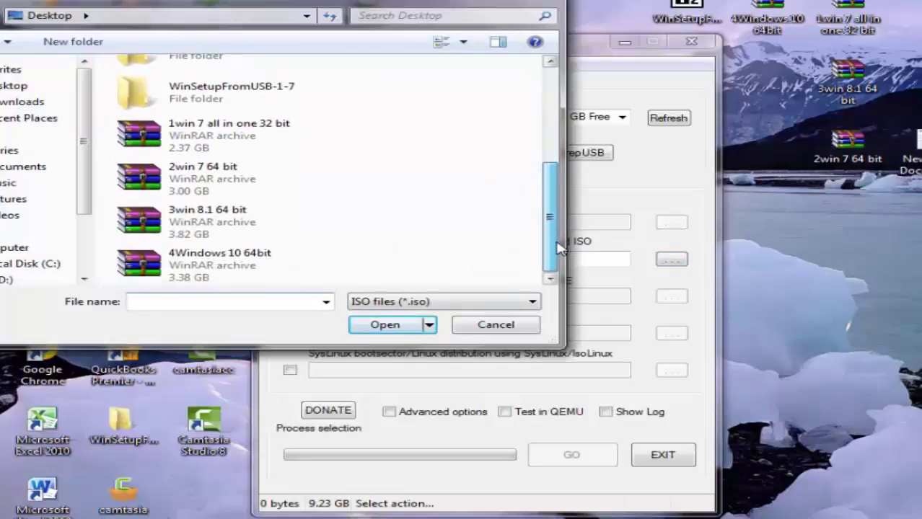
click(274, 215)
click(383, 326)
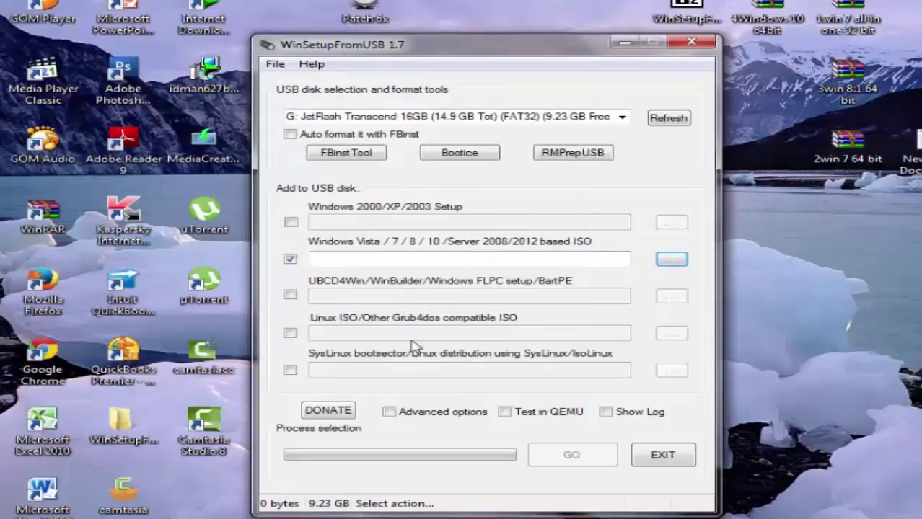
Check the advanced options, close them, and start adding the Windows 8.1 ISO to the USB disk.
click(397, 412)
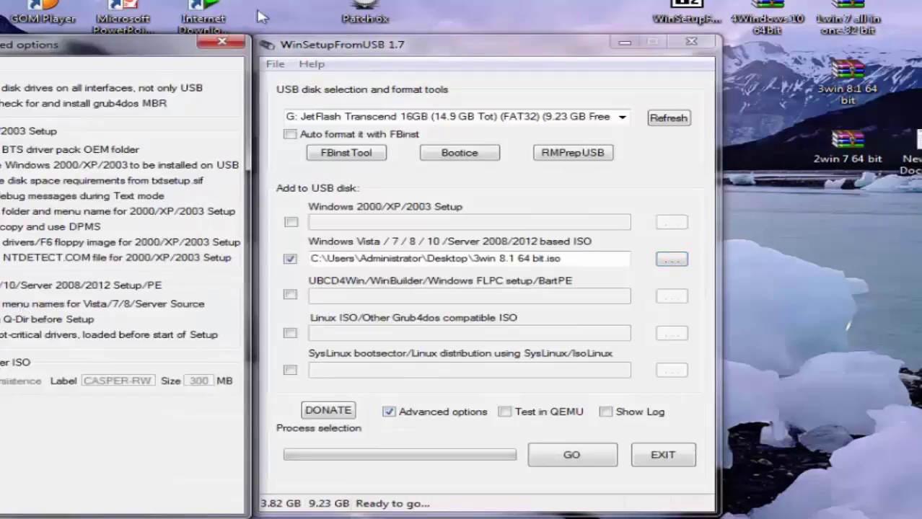
click(224, 43)
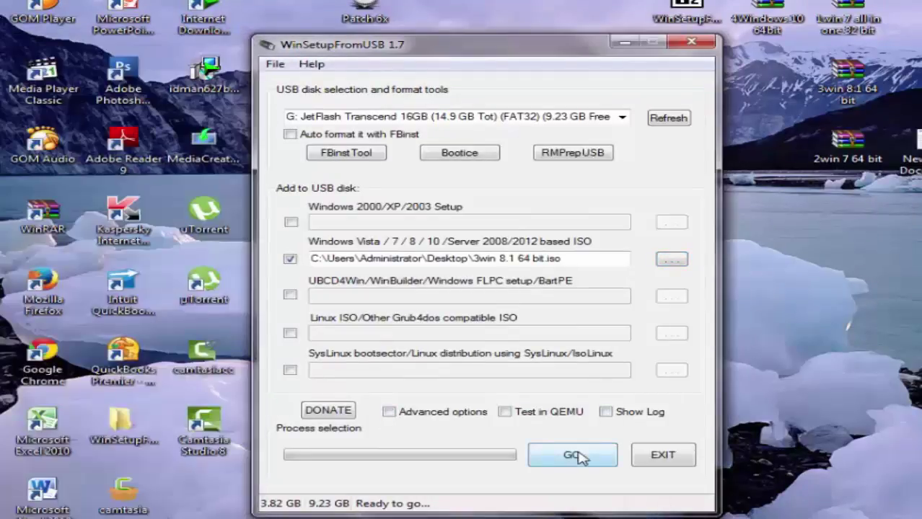
click(580, 456)
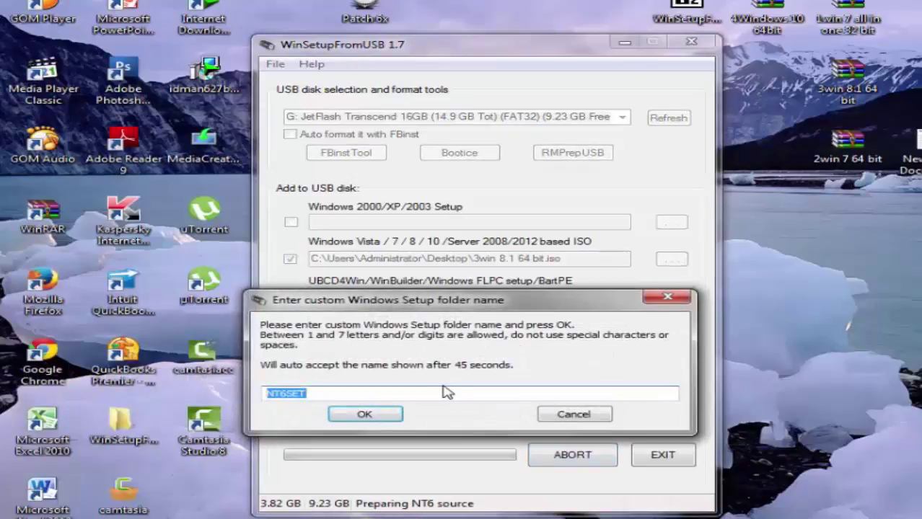
Try to set the custom Windows Setup folder name to win8.1.
text(win)
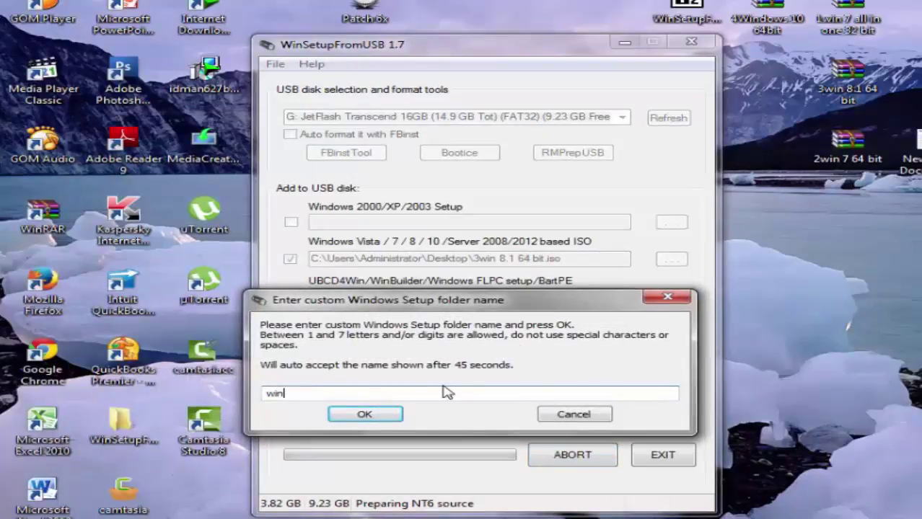
text(8)
text(.)
text( 1)
text(3)
key(BackSpace)
key(BackSpace)
text(16)
click(365, 418)
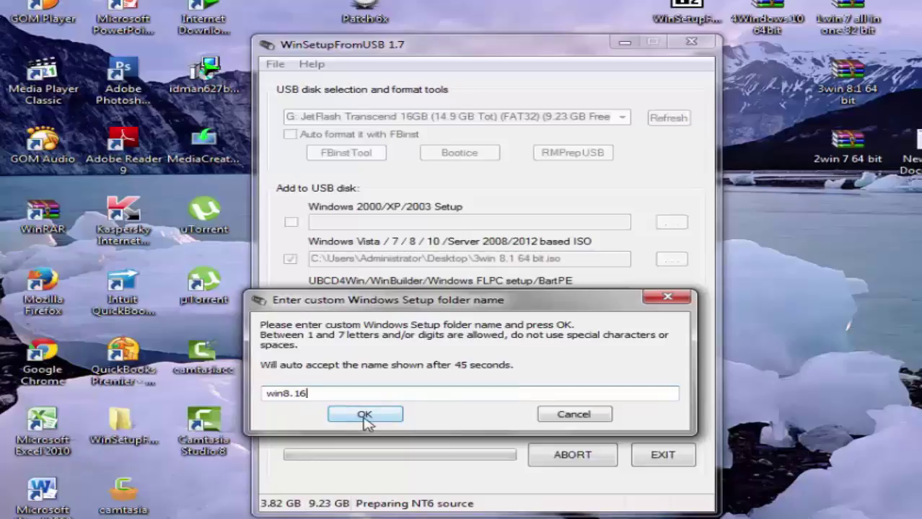
key(BackSpace)
click(366, 417)
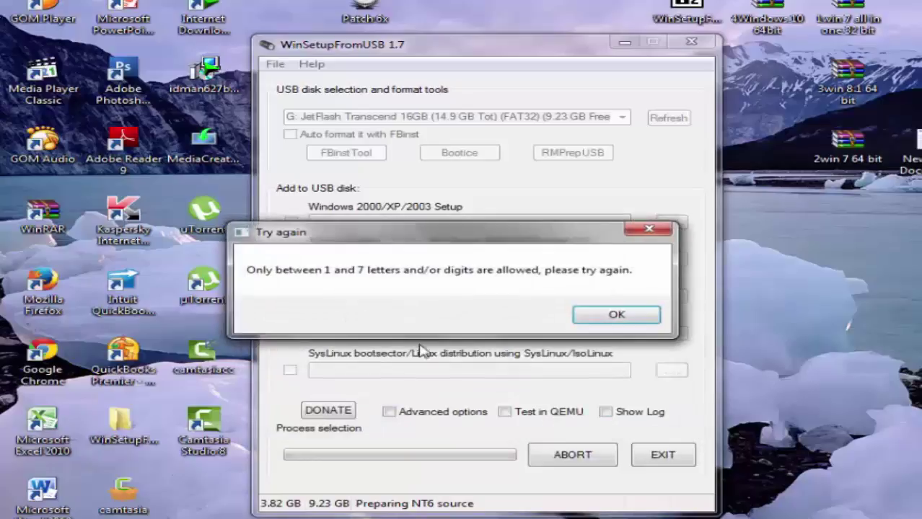
click(631, 315)
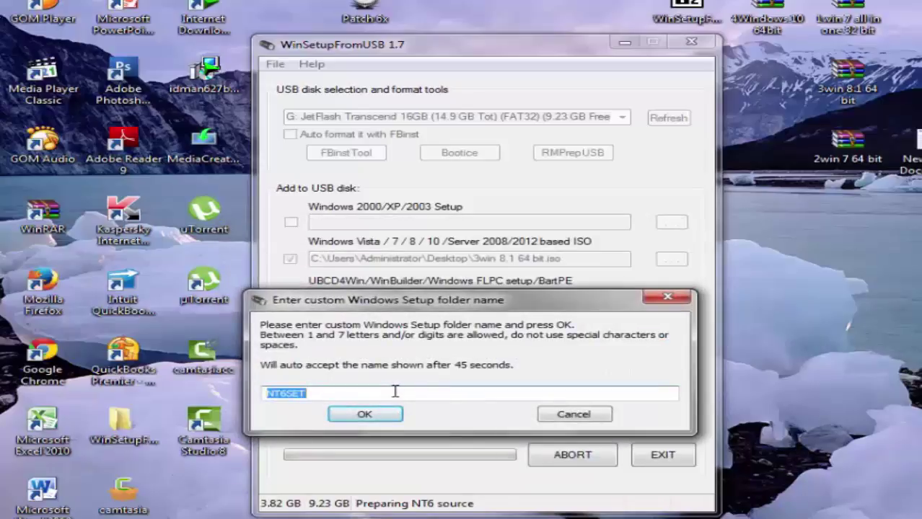
Set the custom Windows Setup folder name to win8 and accept it.
text(wi)
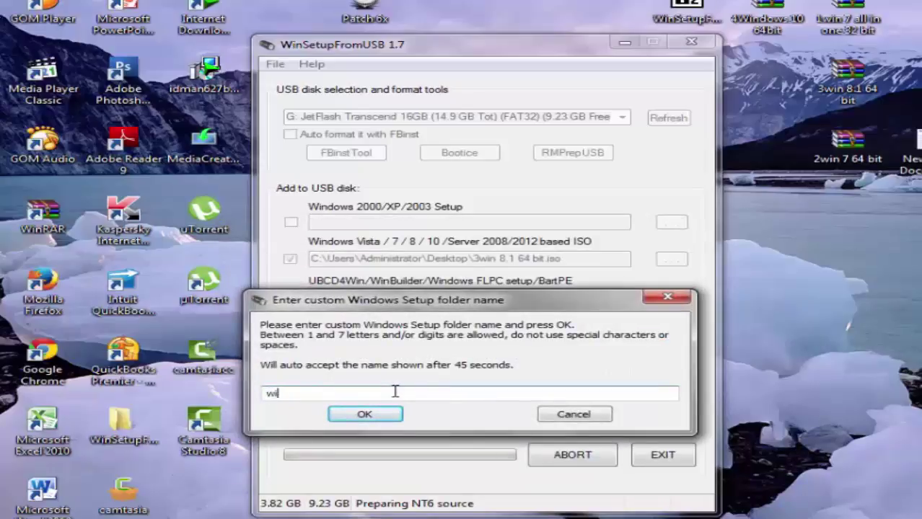
text(n8)
click(388, 421)
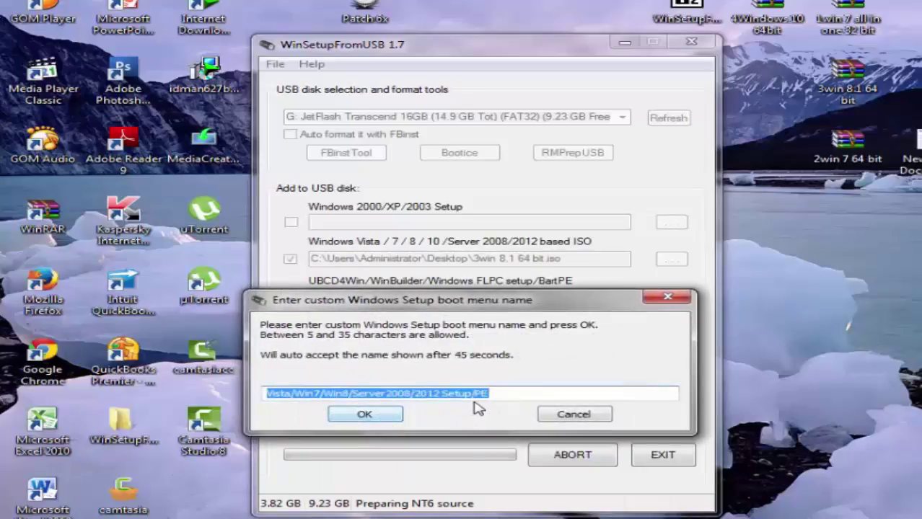
Set the custom Windows Setup boot menu name to "windows 8.1 64 bit" and accept it.
text(winw)
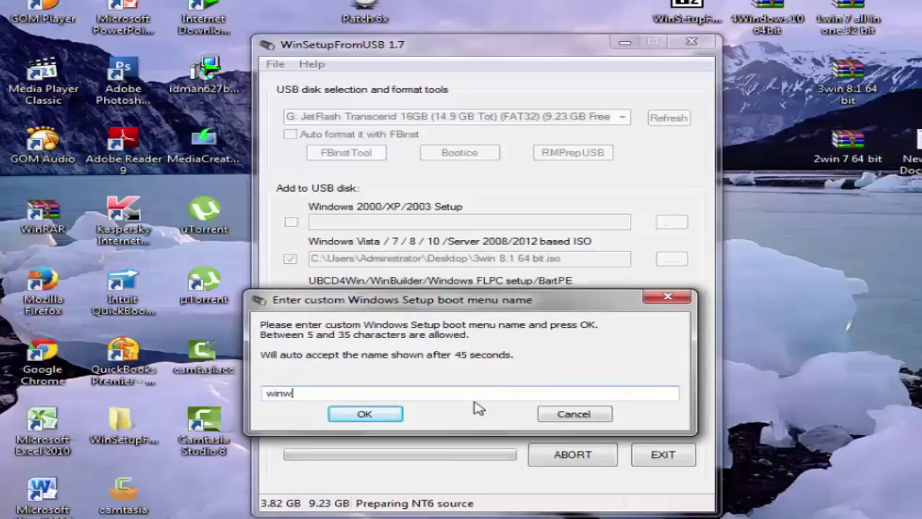
key(BackSpace)
text(dows)
text( 8)
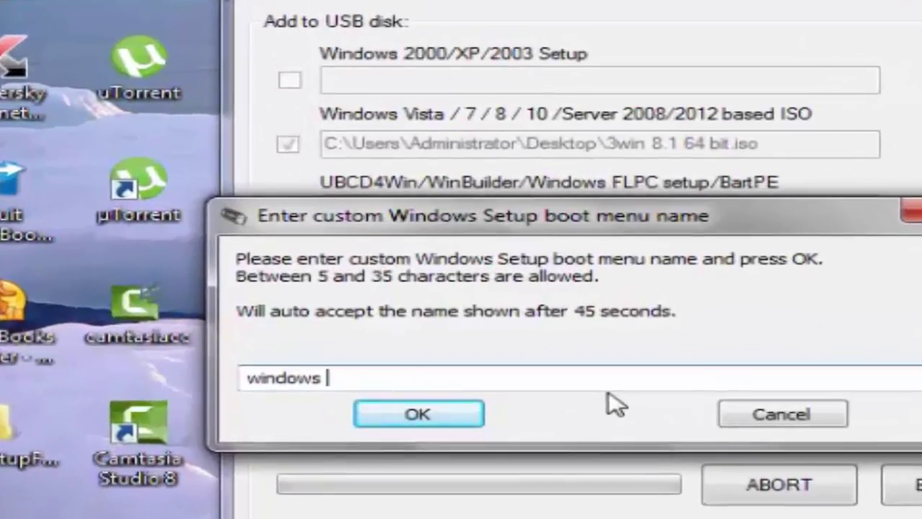
text(.1 64 b)
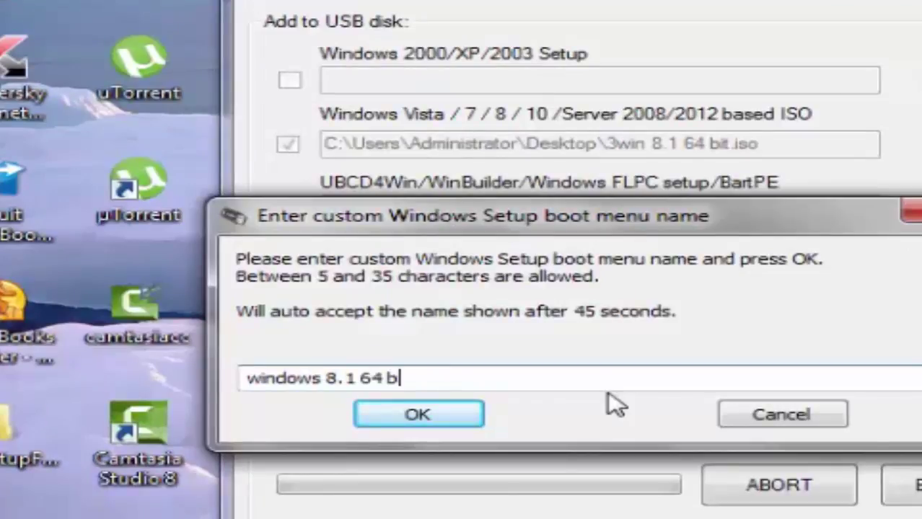
text(it)
click(465, 419)
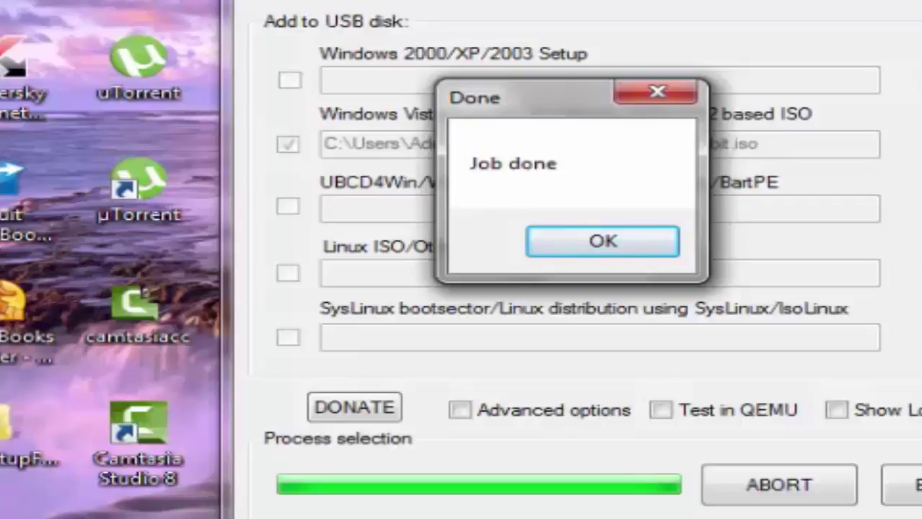
Dismiss the completion message and add the desktop's 4Windows 10 64bit.iso as the next Windows Vista/7/8/10/Server 2008/2012 source.
click(637, 250)
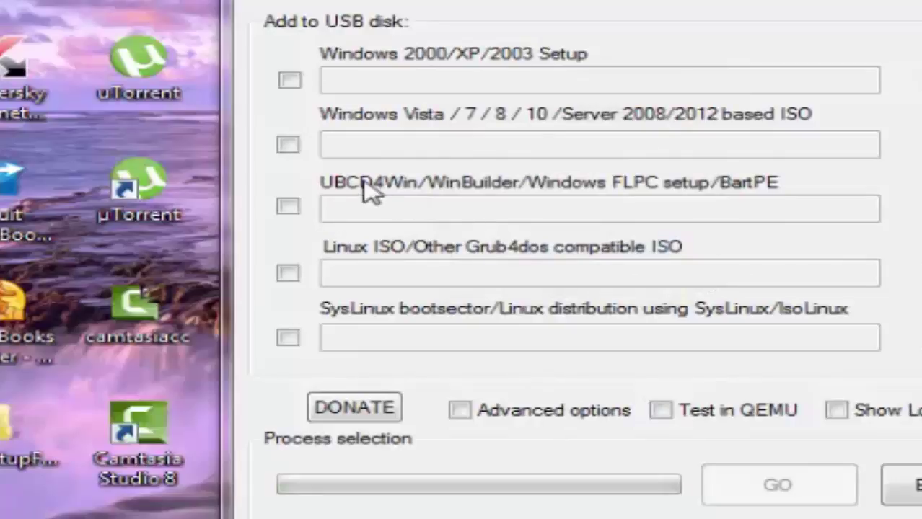
click(289, 145)
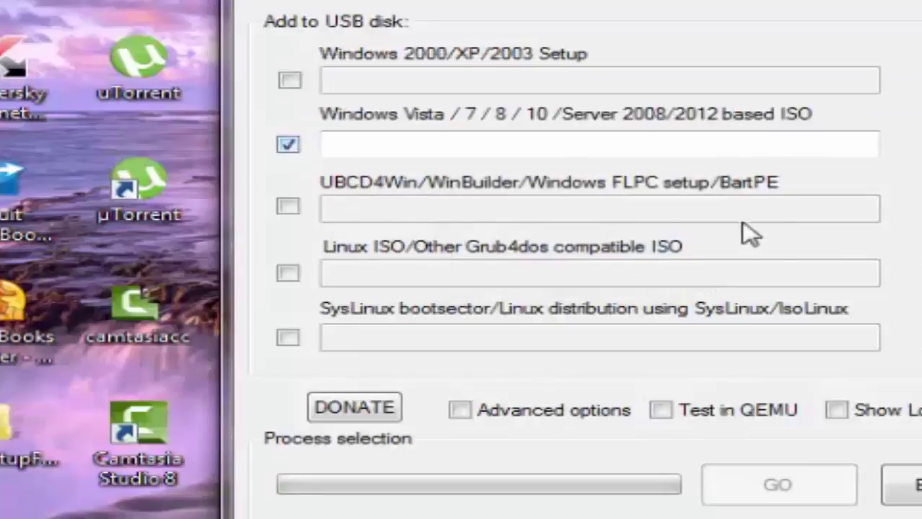
click(916, 153)
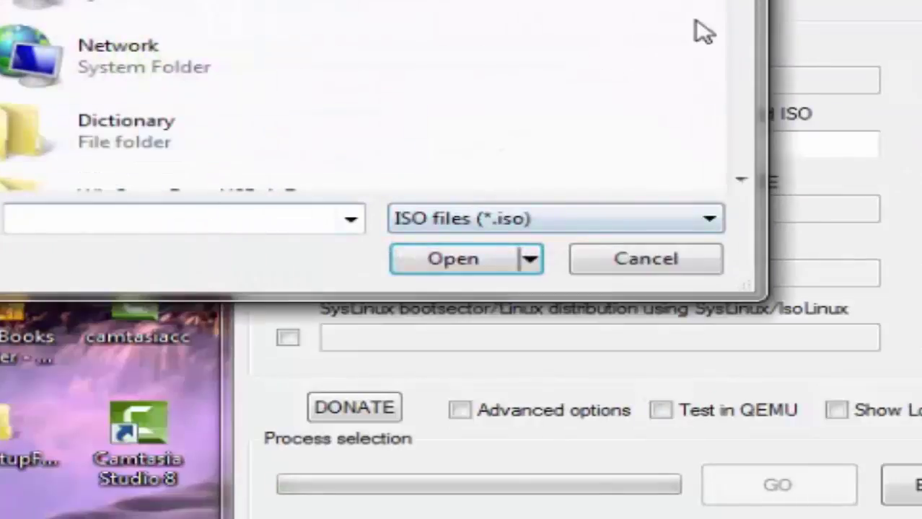
scroll(737, 177, down, 5)
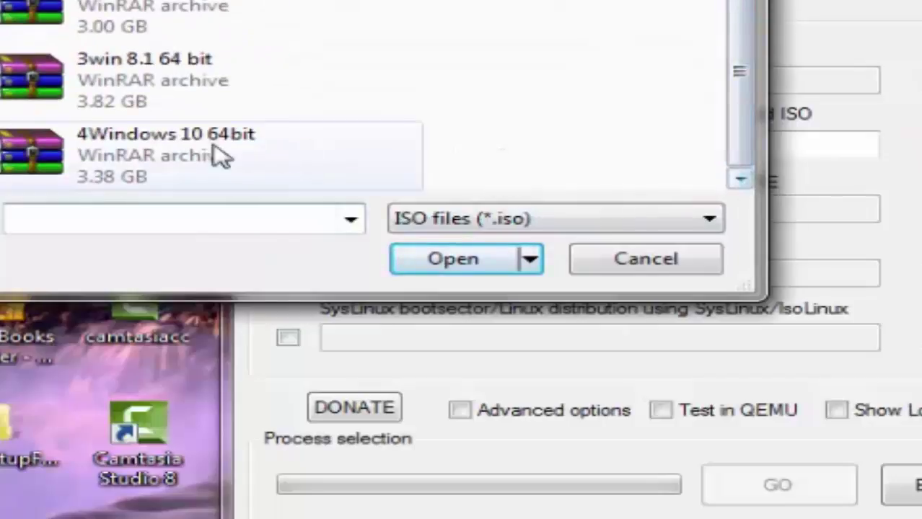
click(220, 157)
click(447, 269)
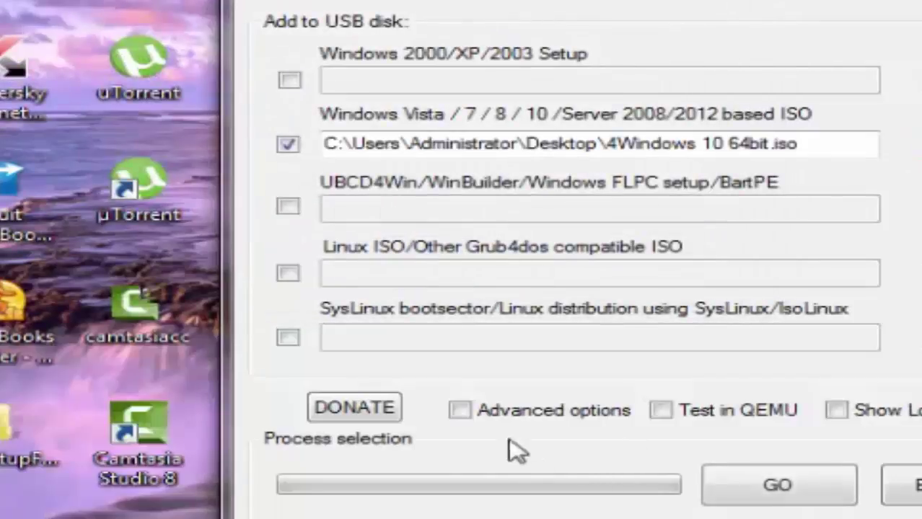
Check the advanced options, close them, and start adding the Windows 10 ISO to the USB disk.
click(463, 410)
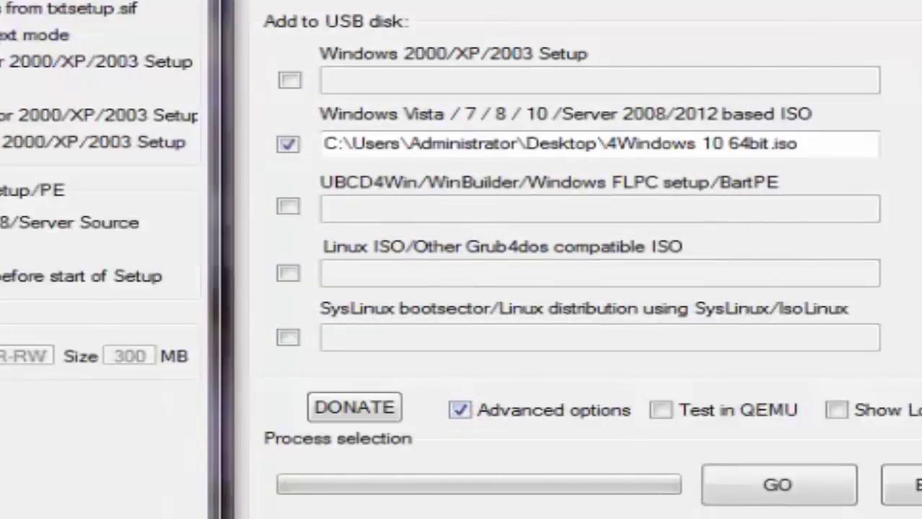
click(459, 410)
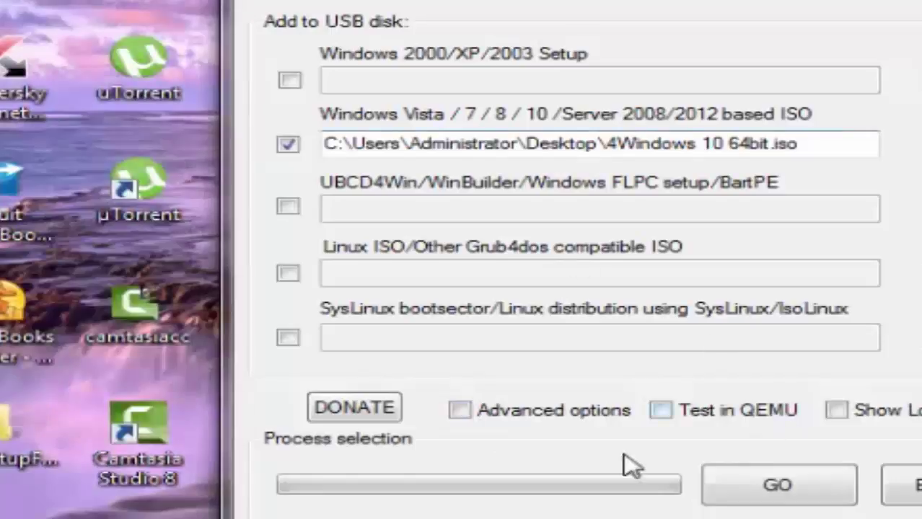
click(776, 486)
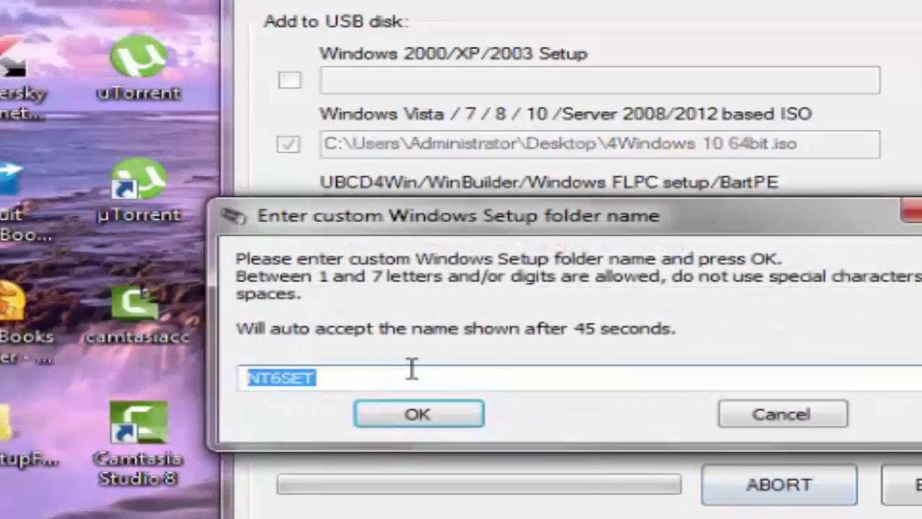
Set the custom Windows Setup folder name to win10 and accept it.
text(w)
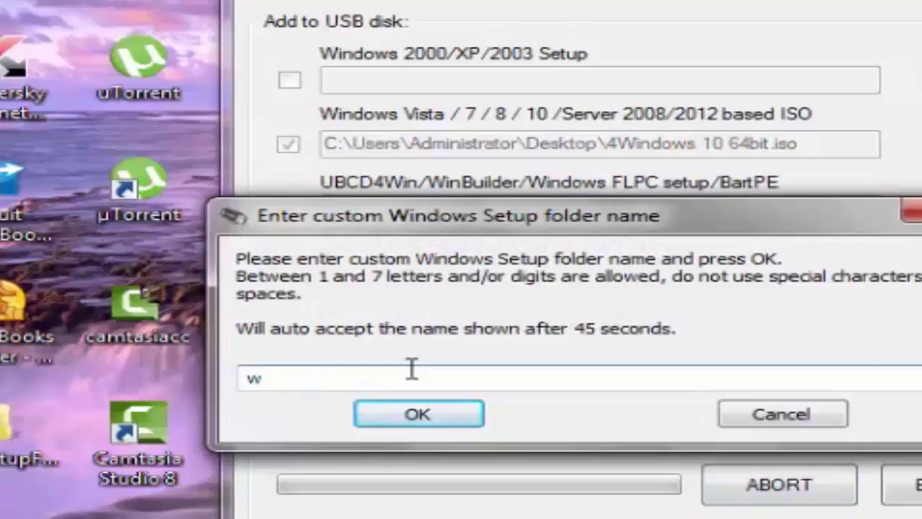
text(in 10)
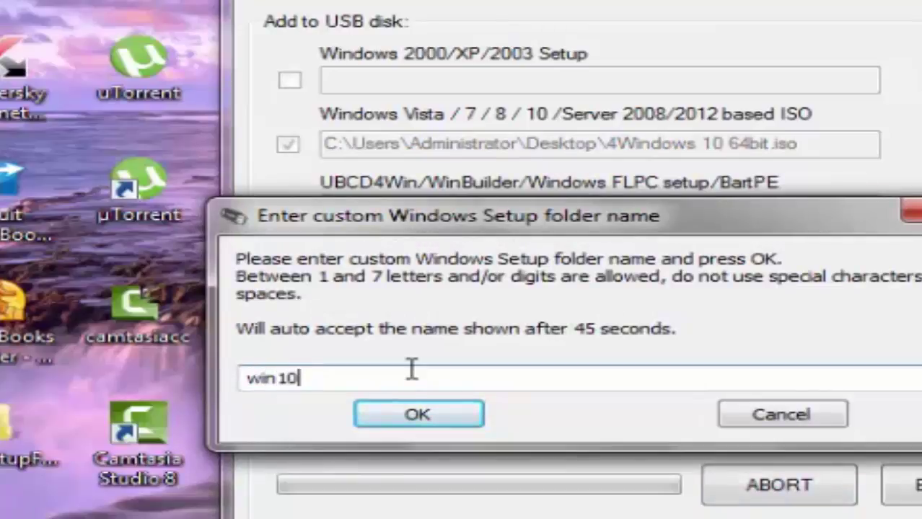
click(416, 429)
Set the custom Windows Setup boot menu name to "windows 10 64 bit", accept it, and dismiss the completion message once the job finishes.
text(w)
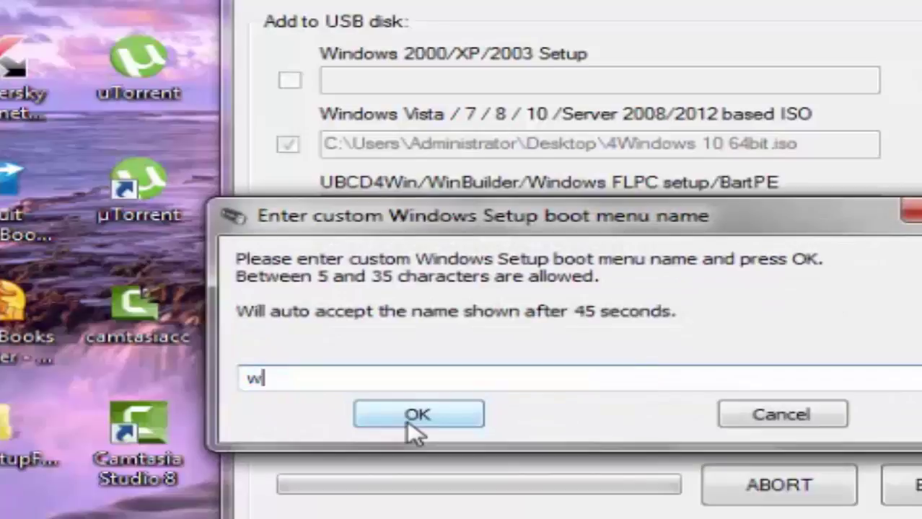
text(indo)
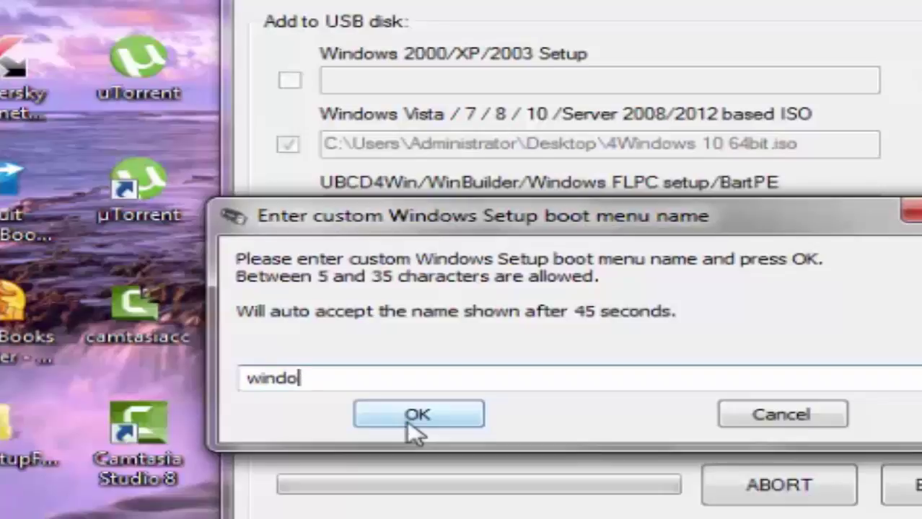
text(ws 10)
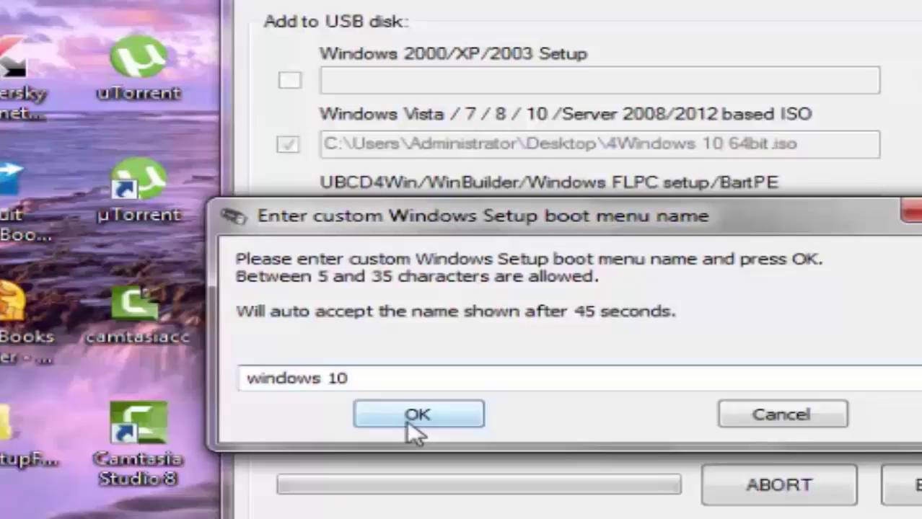
text( 64 bit)
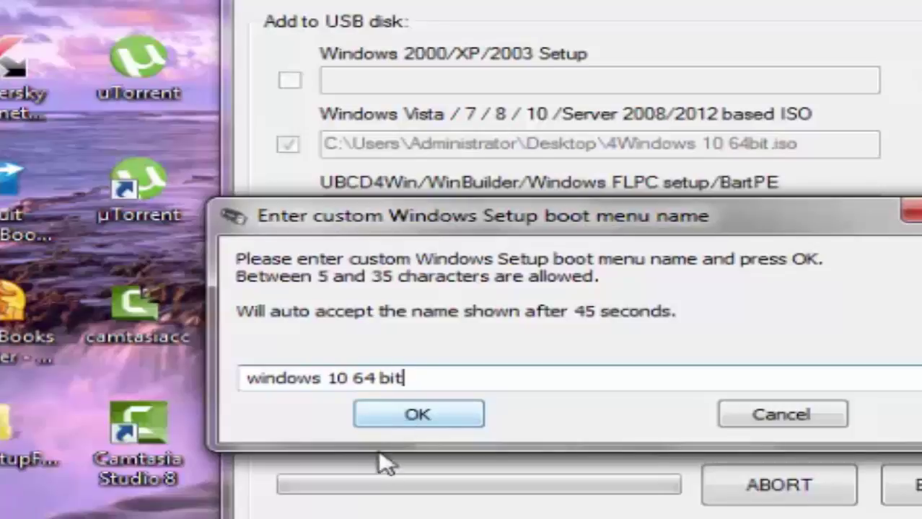
click(415, 424)
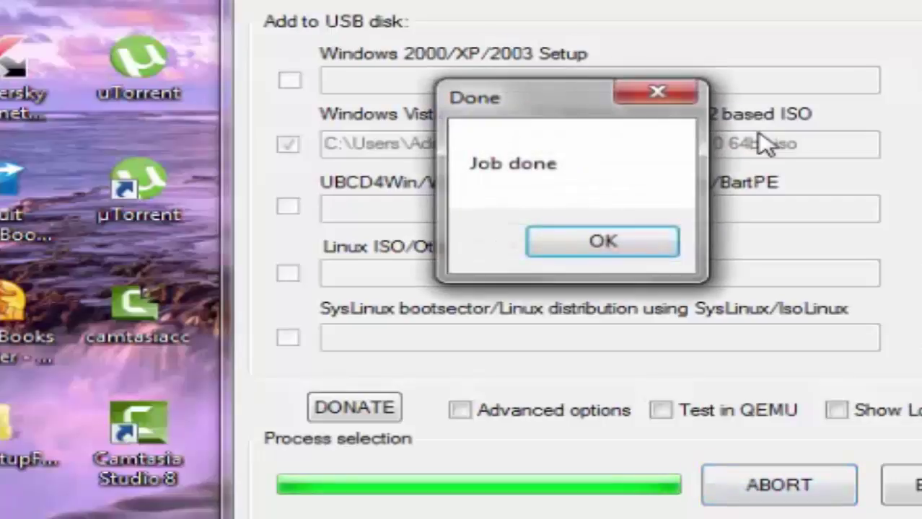
click(622, 245)
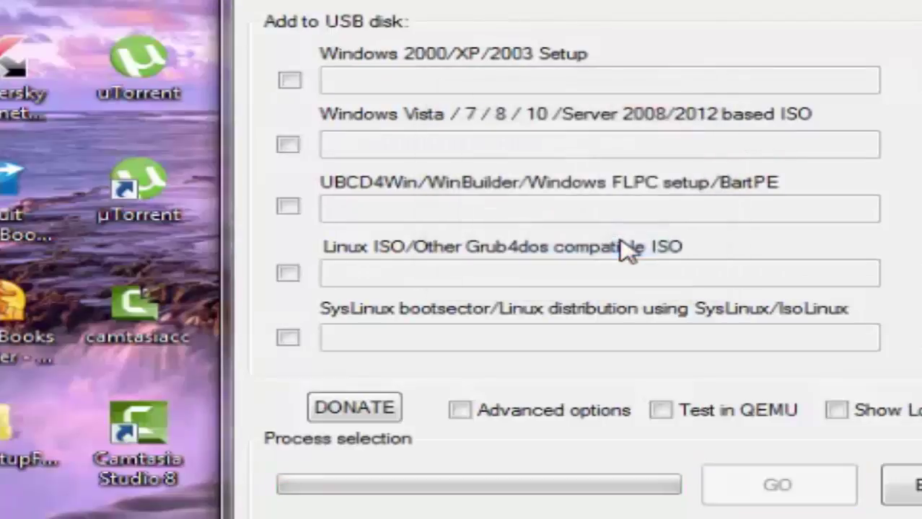